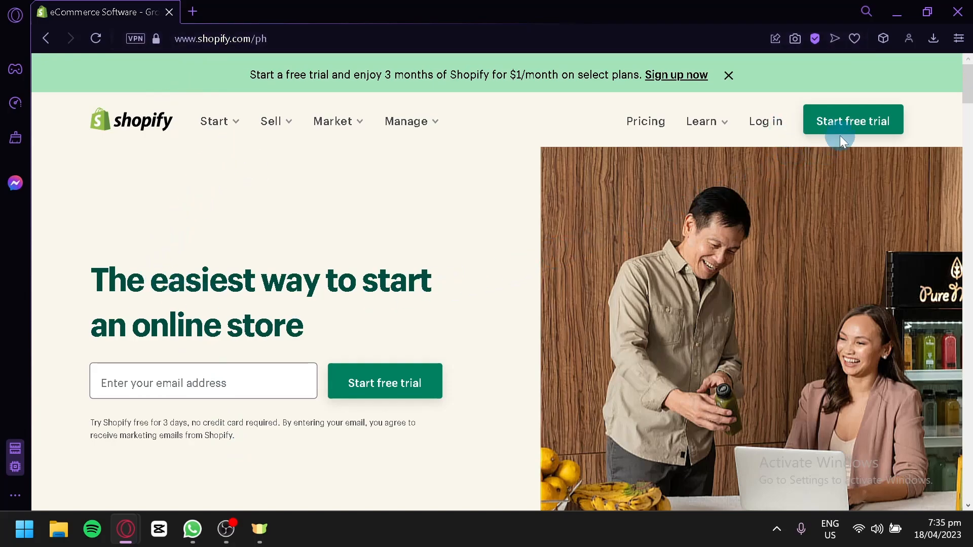
Step: Log in to the store admin, go to Online Store themes, and show the Dawn theme's actions
{"action": "left_click", "coordinate": [762, 131]}
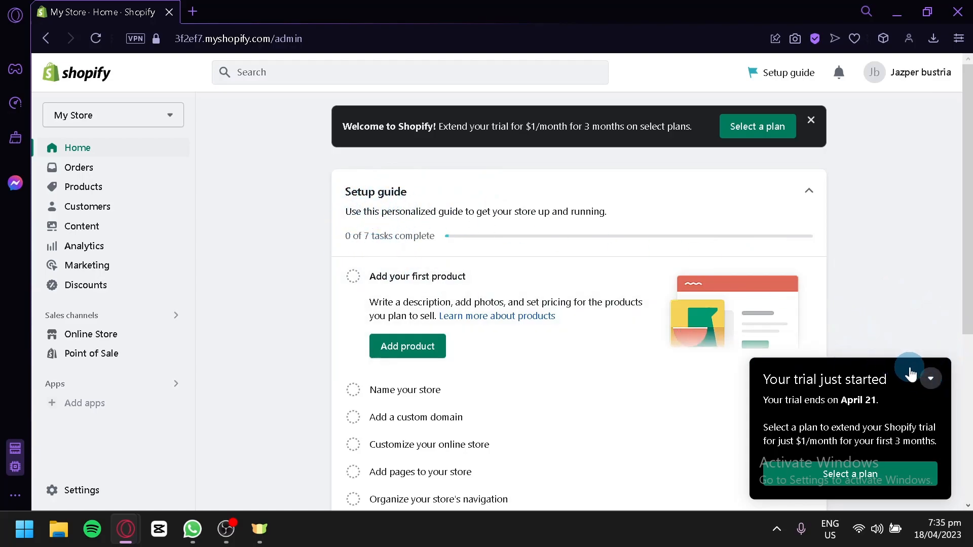
{"action": "left_click", "coordinate": [931, 378]}
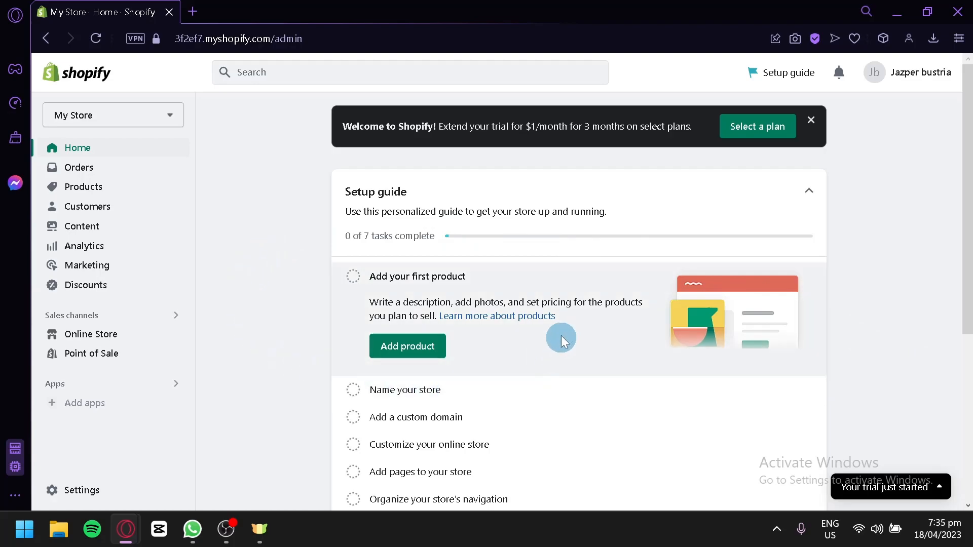
{"action": "left_click", "coordinate": [116, 337]}
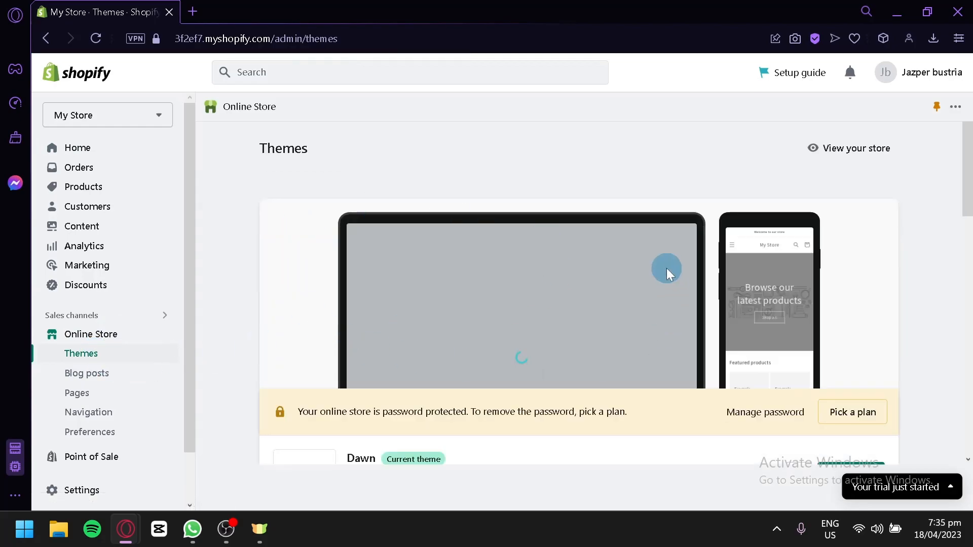
{"action": "scroll", "coordinate": [667, 272], "scroll_direction": "down", "scroll_amount": 4}
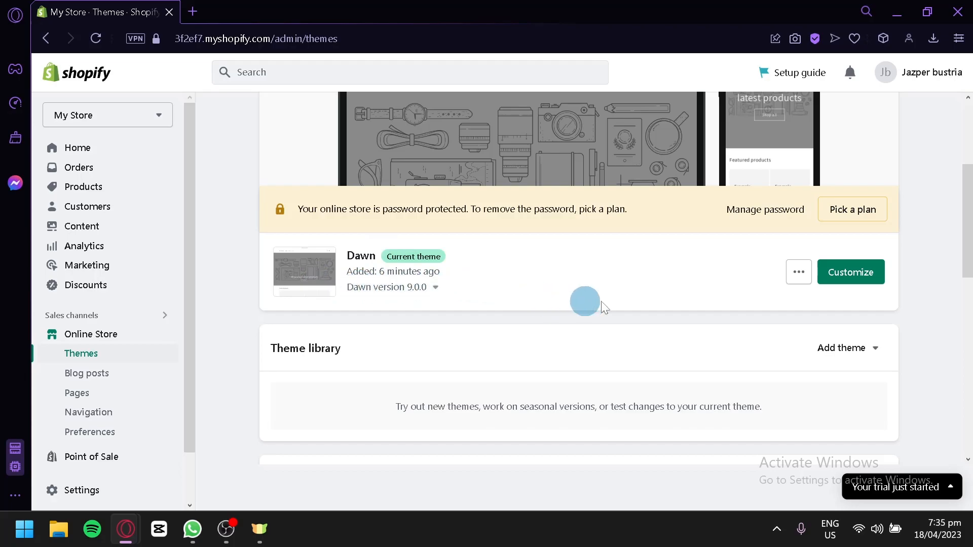
{"action": "left_click", "coordinate": [789, 285]}
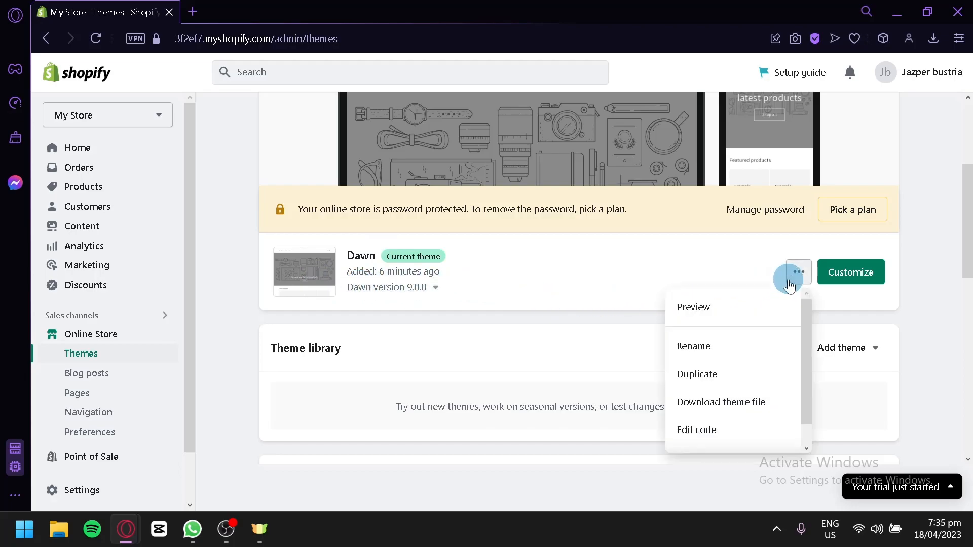
Step: Preview the Dawn storefront and browse its Featured products at ₱19.99 PHP, then return to admin
{"action": "left_click", "coordinate": [721, 318]}
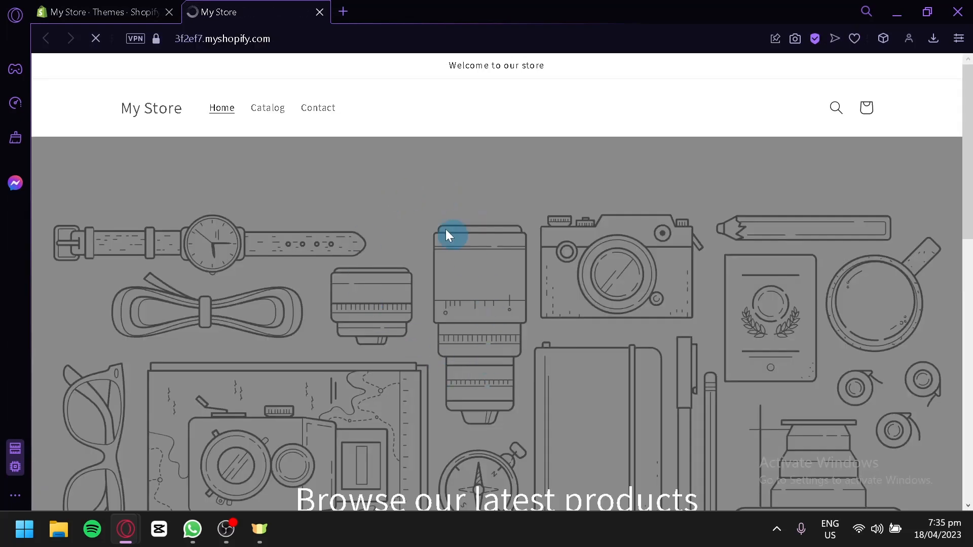
{"action": "scroll", "coordinate": [432, 229], "scroll_direction": "down", "scroll_amount": 4}
{"action": "scroll", "coordinate": [431, 223], "scroll_direction": "down", "scroll_amount": 6}
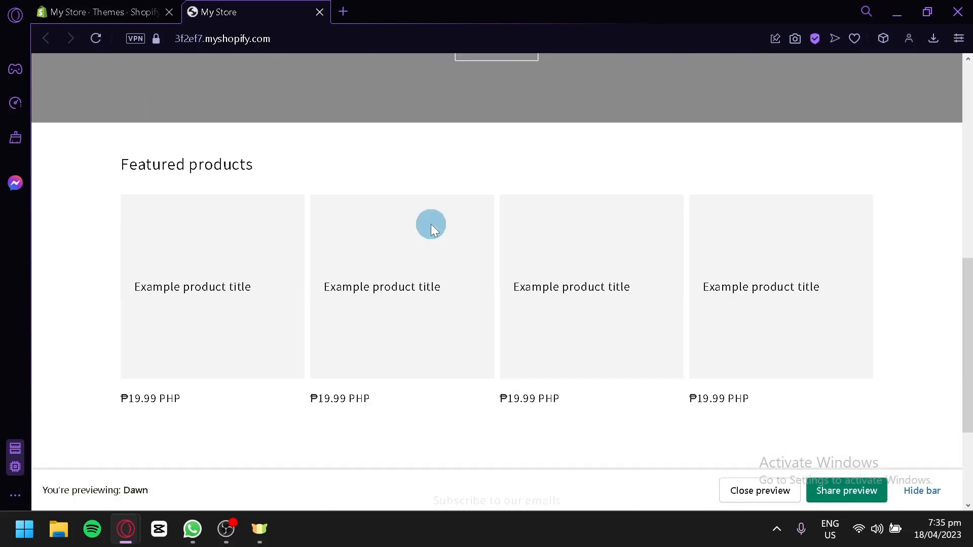
{"action": "scroll", "coordinate": [428, 222], "scroll_direction": "down", "scroll_amount": 3}
{"action": "scroll", "coordinate": [353, 255], "scroll_direction": "up", "scroll_amount": 6}
{"action": "scroll", "coordinate": [203, 283], "scroll_direction": "down", "scroll_amount": 2}
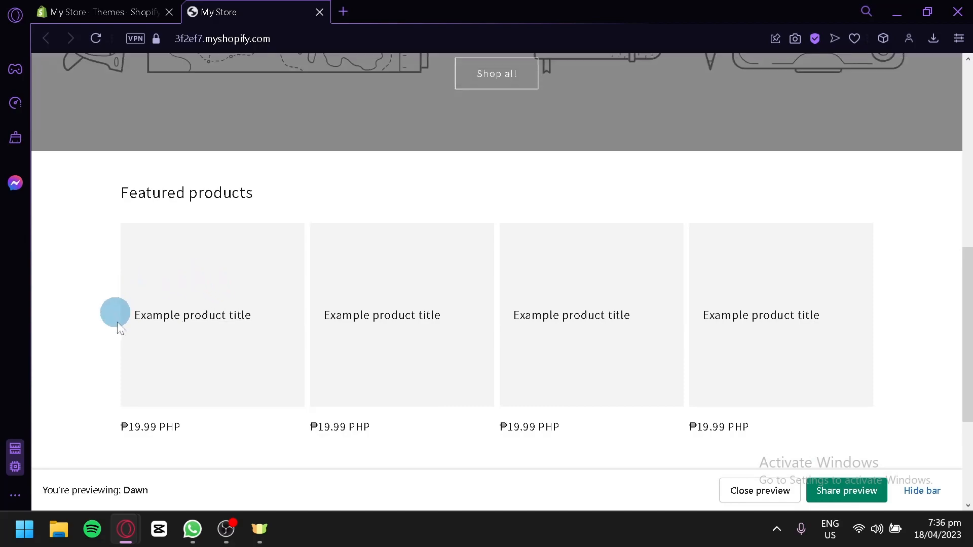
{"action": "scroll", "coordinate": [420, 344], "scroll_direction": "down", "scroll_amount": 4}
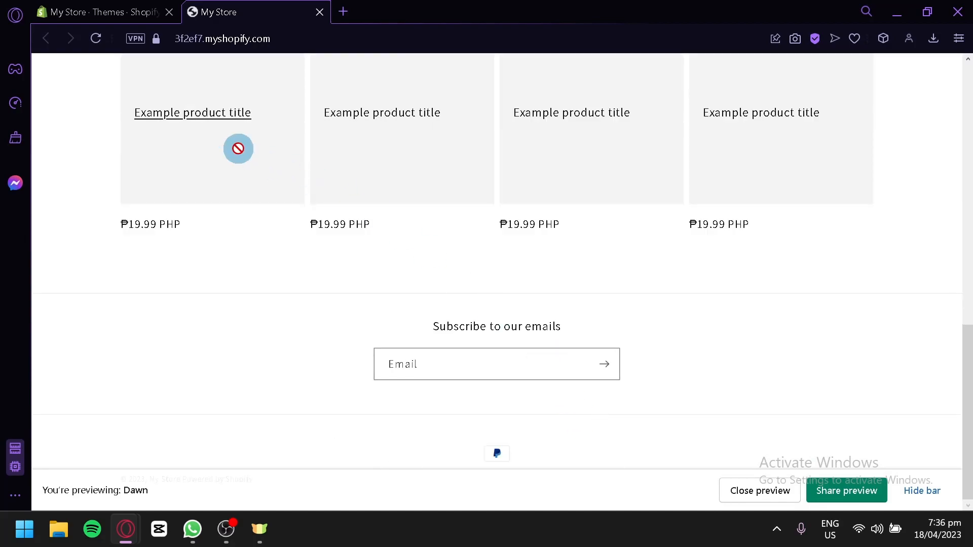
{"action": "scroll", "coordinate": [248, 147], "scroll_direction": "up", "scroll_amount": 2}
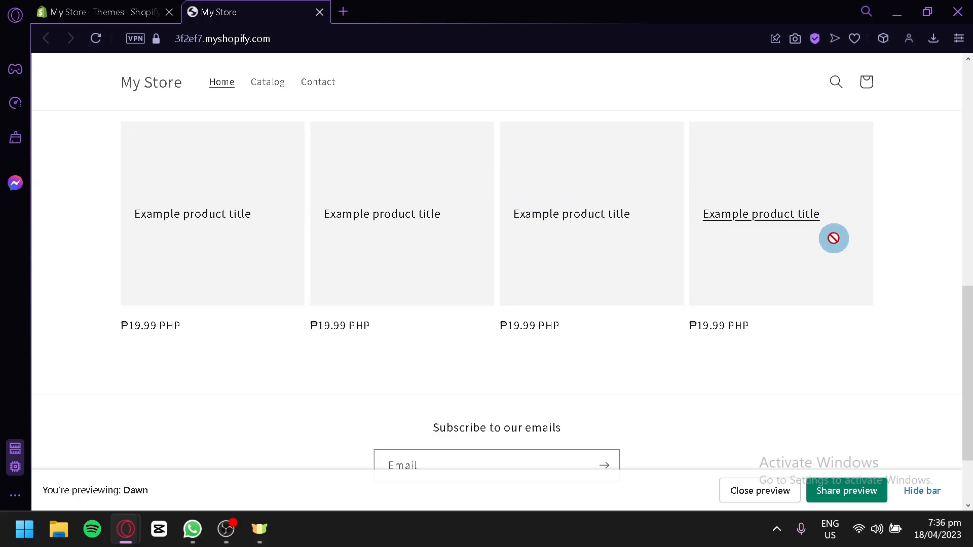
{"action": "scroll", "coordinate": [408, 315], "scroll_direction": "up", "scroll_amount": 4}
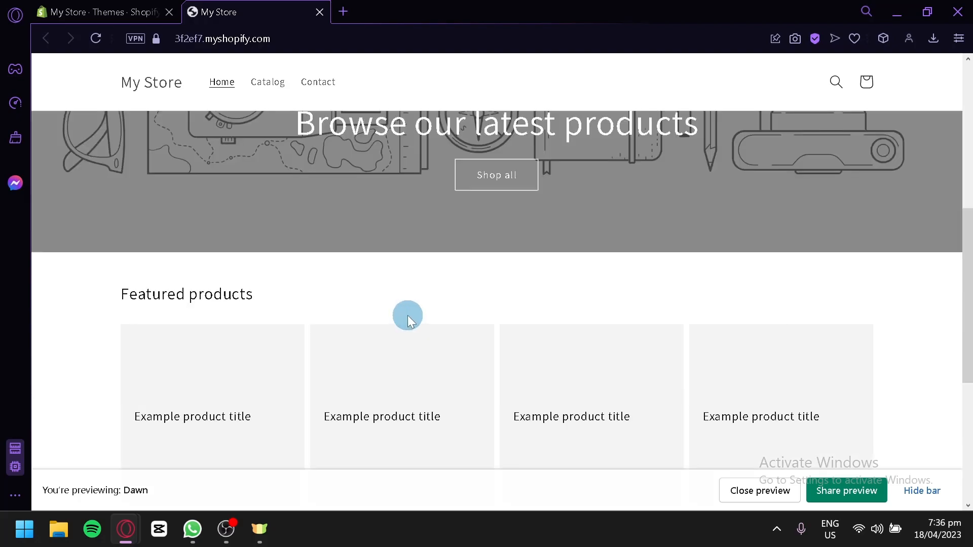
{"action": "scroll", "coordinate": [408, 315], "scroll_direction": "down", "scroll_amount": 4}
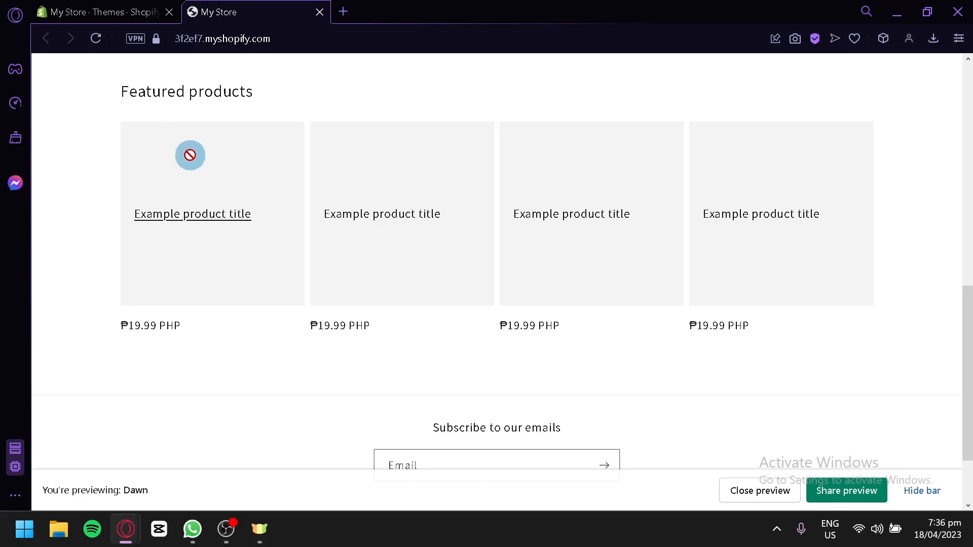
{"action": "scroll", "coordinate": [189, 155], "scroll_direction": "up", "scroll_amount": 4}
{"action": "scroll", "coordinate": [297, 229], "scroll_direction": "down", "scroll_amount": 4}
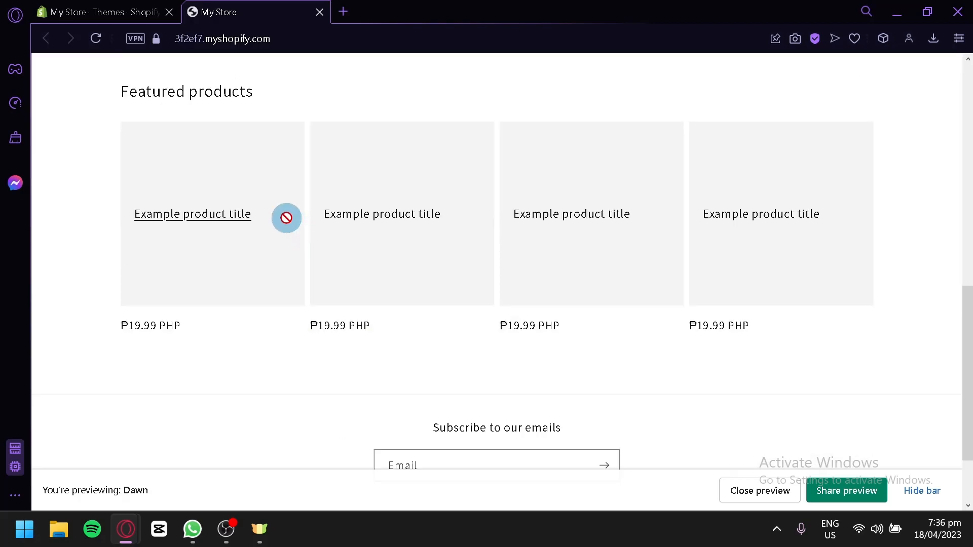
{"action": "left_click", "coordinate": [144, 15]}
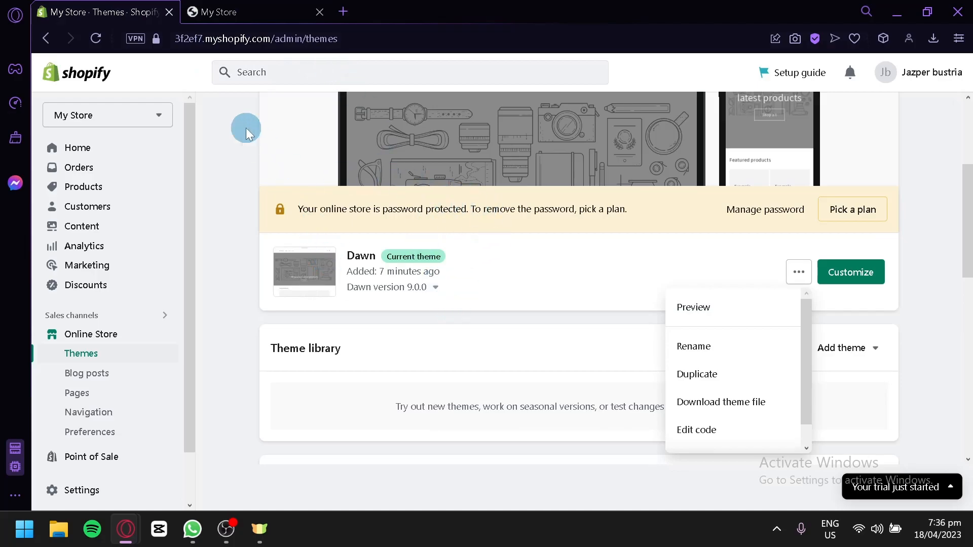
Step: Close the storefront preview and start a new product from the Products page
{"action": "left_click", "coordinate": [320, 13]}
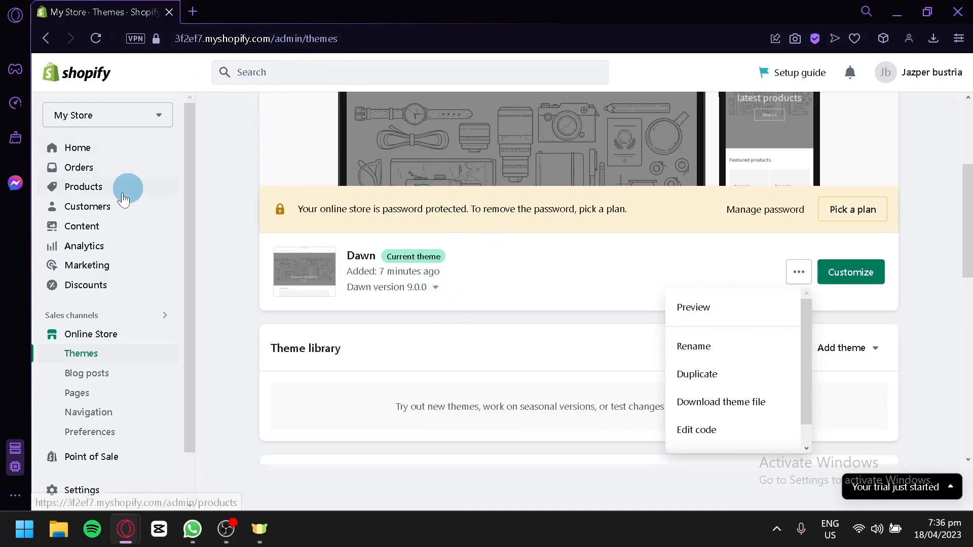
{"action": "left_click", "coordinate": [86, 189]}
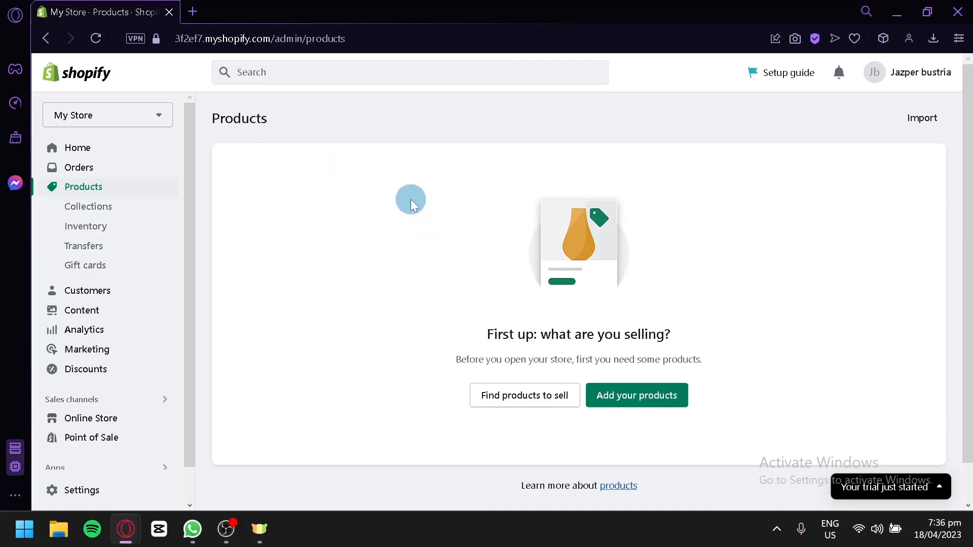
{"action": "left_click", "coordinate": [652, 405]}
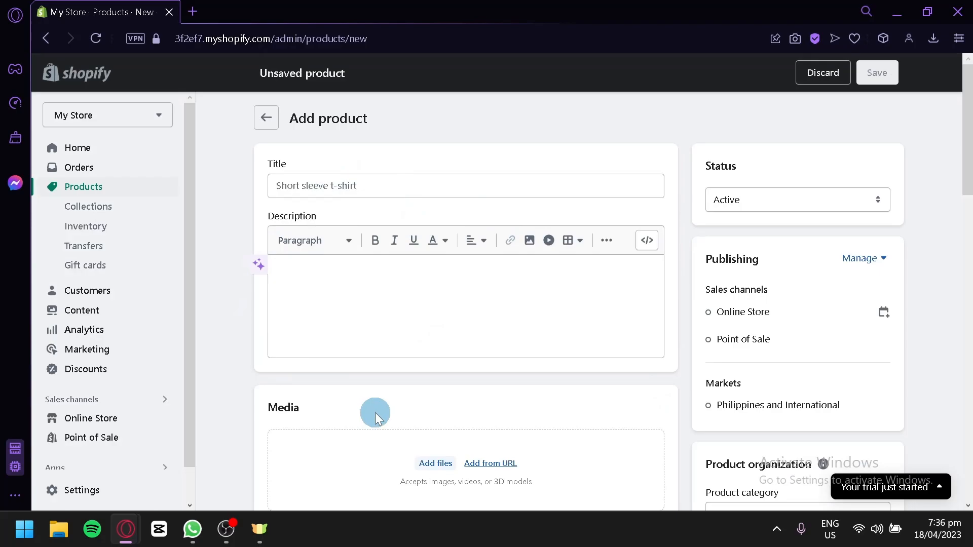
Step: Title the new product 'Testing product name'
{"action": "scroll", "coordinate": [375, 416], "scroll_direction": "down", "scroll_amount": 14}
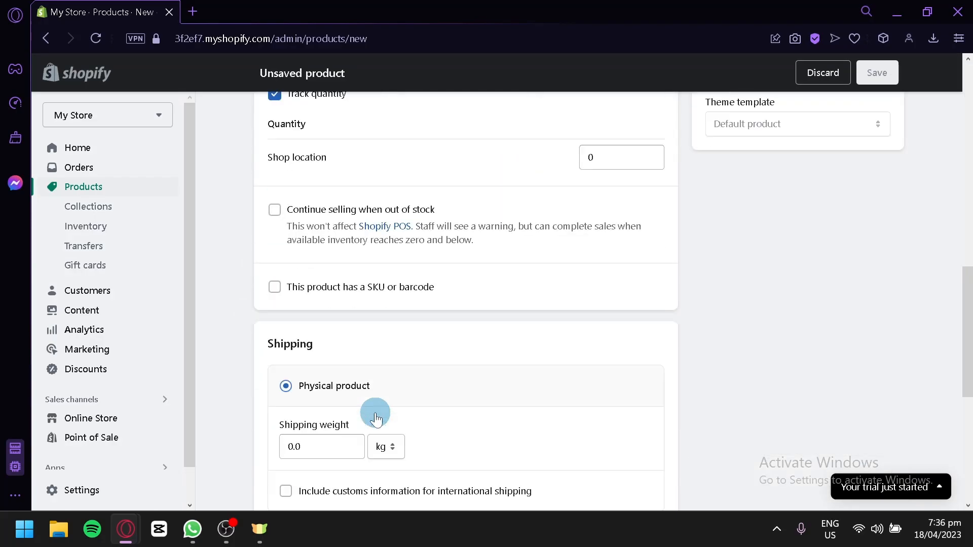
{"action": "scroll", "coordinate": [375, 416], "scroll_direction": "down", "scroll_amount": 5}
{"action": "scroll", "coordinate": [376, 417], "scroll_direction": "up", "scroll_amount": 15}
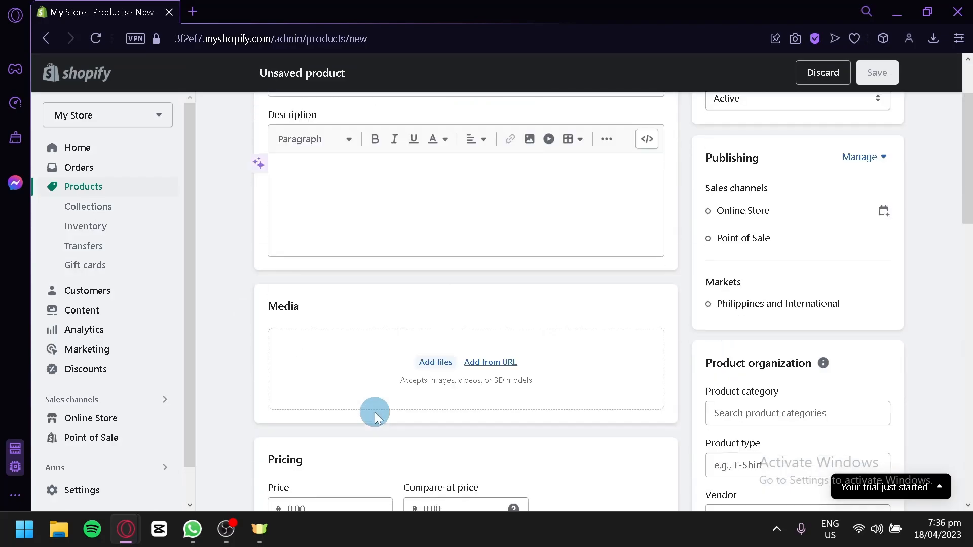
{"action": "scroll", "coordinate": [375, 413], "scroll_direction": "up", "scroll_amount": 2}
{"action": "left_click", "coordinate": [336, 186]}
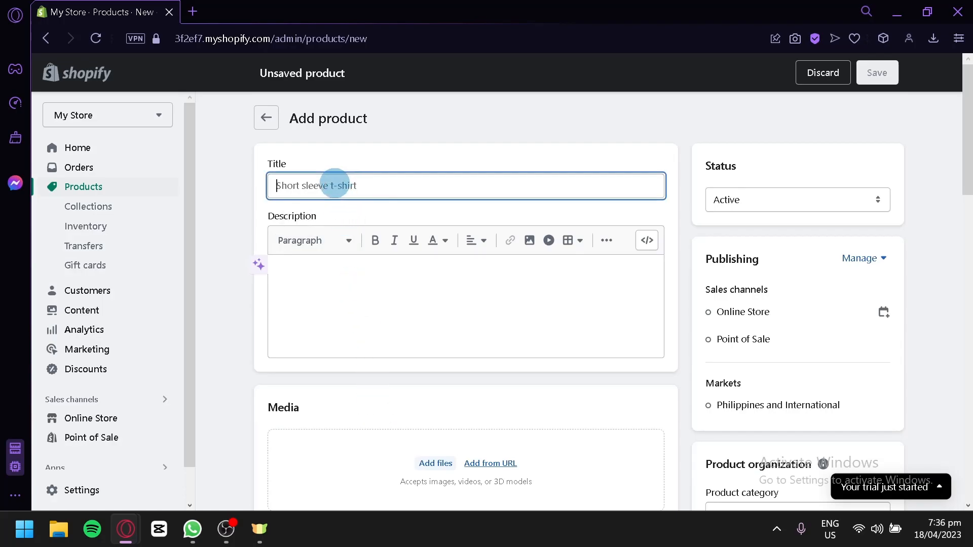
{"action": "type", "text": "Testing product name"}
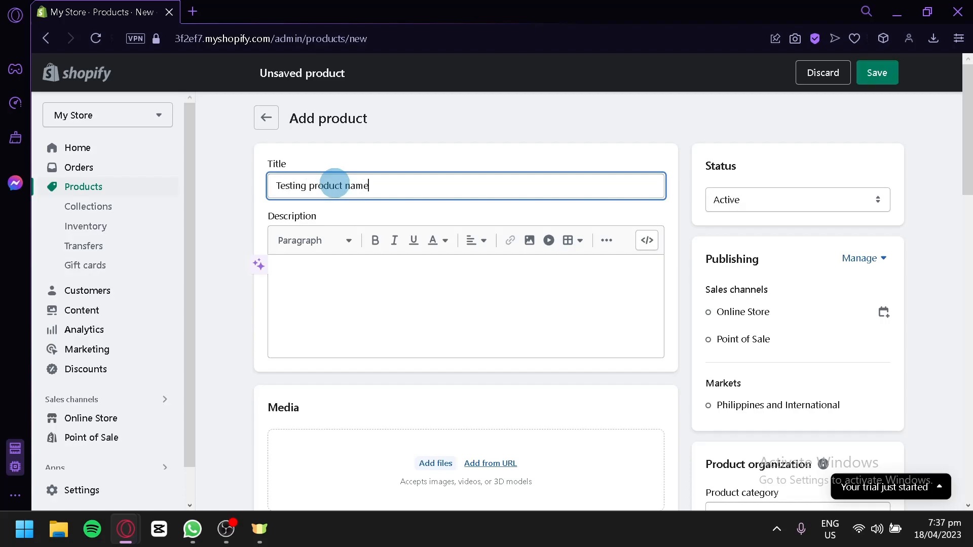
Step: Enter 'Testing' as the product description
{"action": "left_click", "coordinate": [380, 285]}
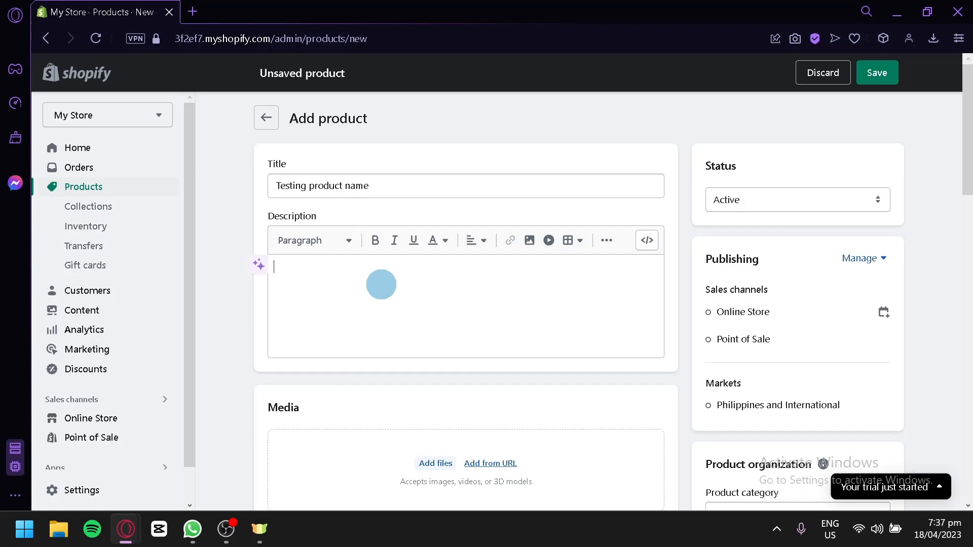
{"action": "type", "text": "Testing"}
{"action": "scroll", "coordinate": [381, 284], "scroll_direction": "down", "scroll_amount": 4}
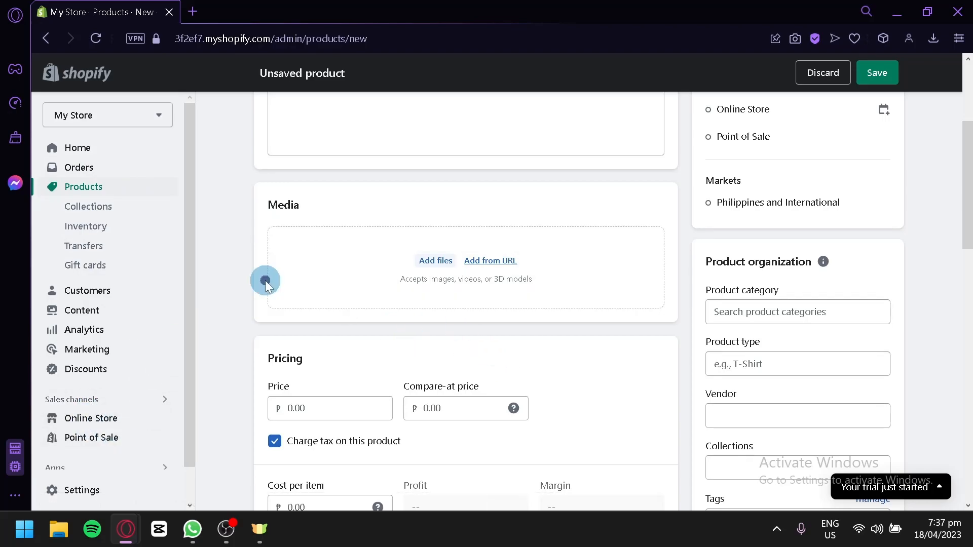
Step: Add the red mouse photo and set price ₱100, compare-at ₱150, and cost per item ₱100
{"action": "left_click", "coordinate": [404, 274]}
{"action": "left_click", "coordinate": [634, 282]}
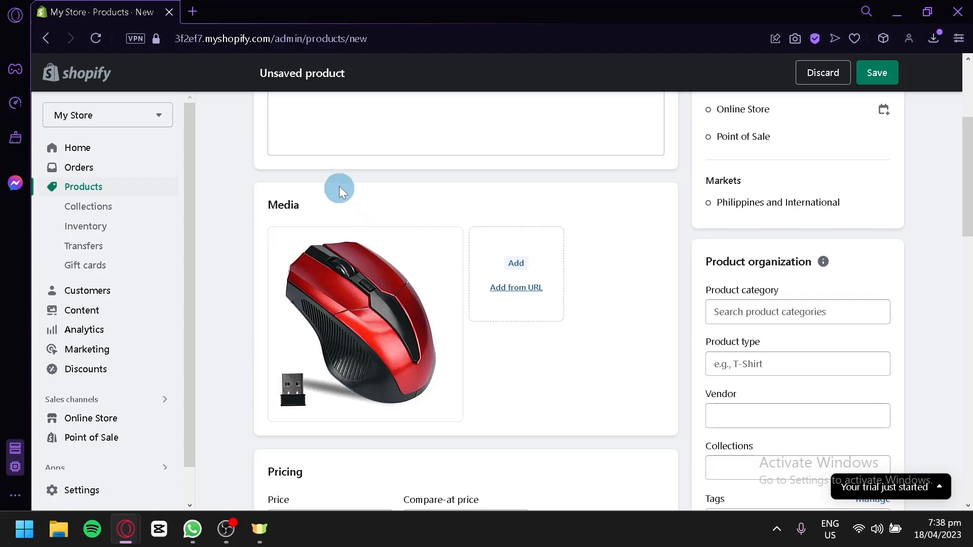
{"action": "scroll", "coordinate": [292, 159], "scroll_direction": "down", "scroll_amount": 4}
{"action": "left_click", "coordinate": [350, 317]}
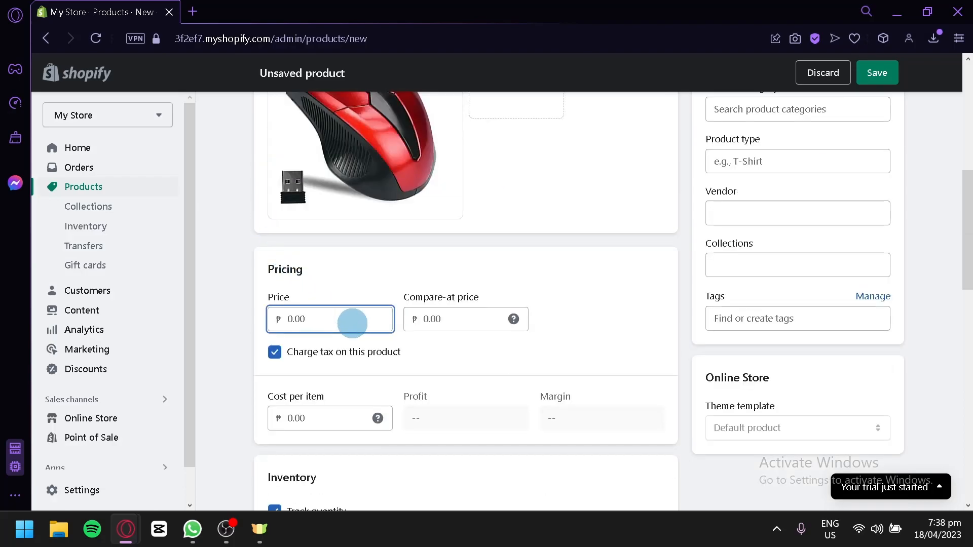
{"action": "type", "text": "100"}
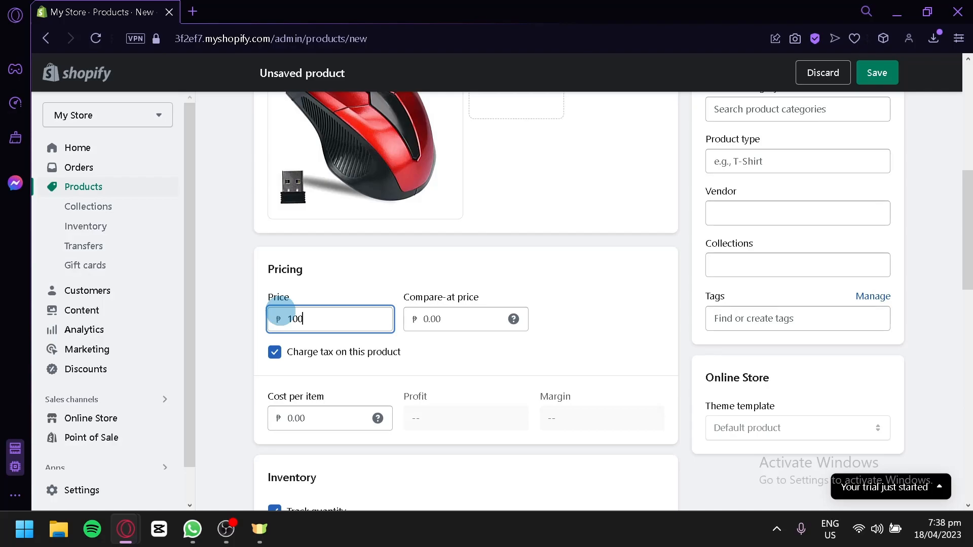
{"action": "left_click", "coordinate": [449, 325]}
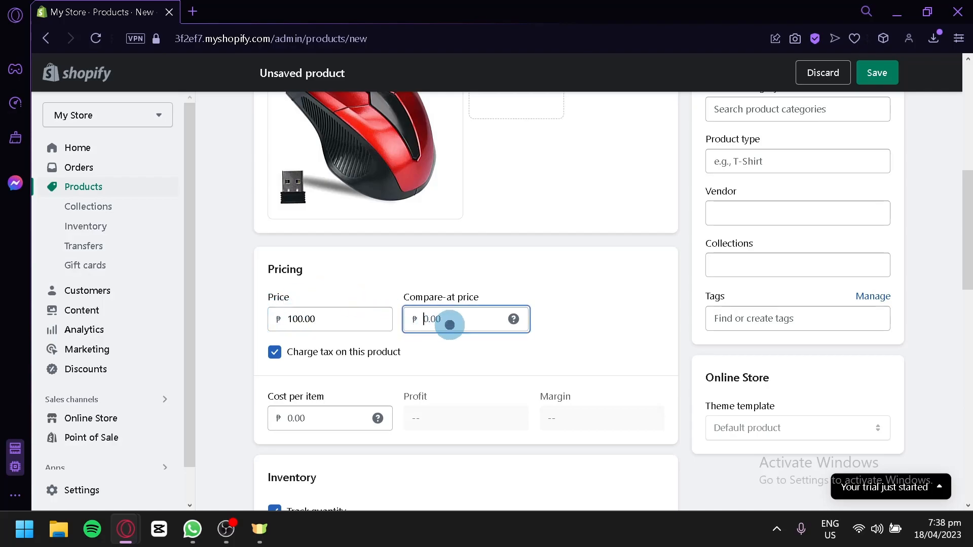
{"action": "type", "text": "150"}
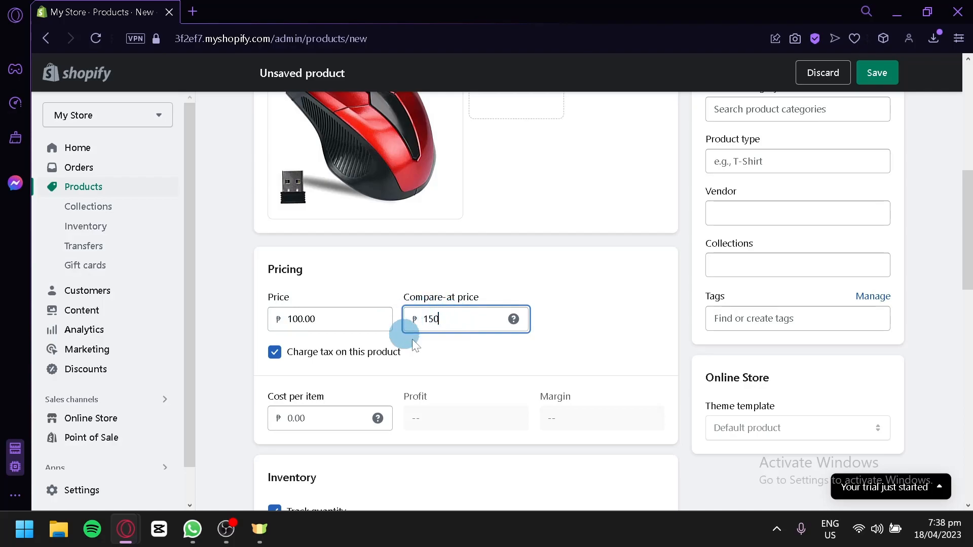
{"action": "scroll", "coordinate": [253, 355], "scroll_direction": "down", "scroll_amount": 2}
{"action": "left_click", "coordinate": [297, 318]}
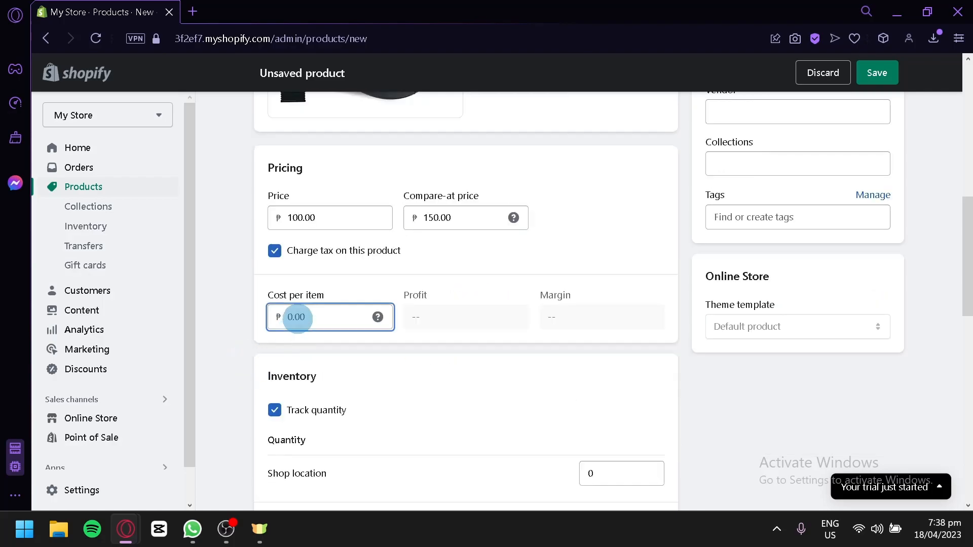
{"action": "type", "text": "100"}
{"action": "left_click", "coordinate": [333, 347]}
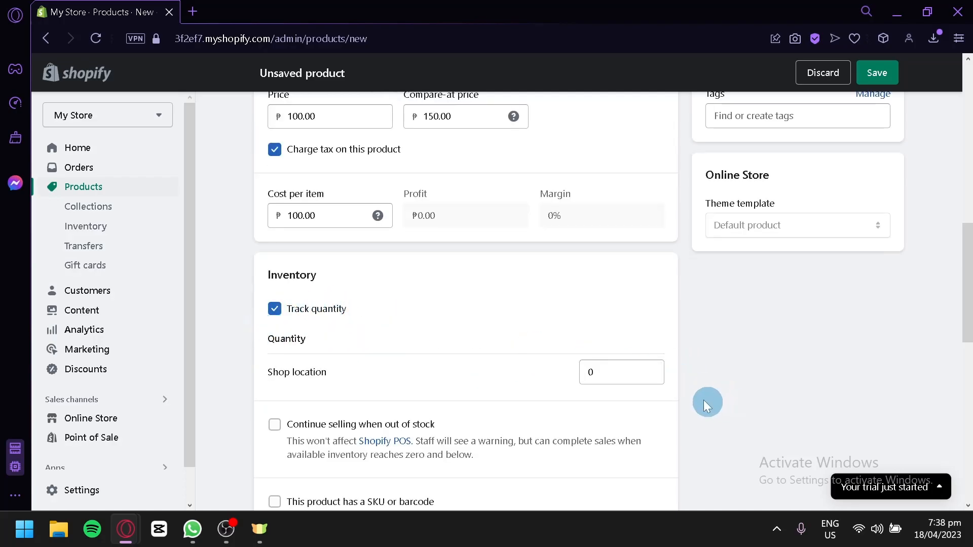
Step: Set the Shop location stock quantity to 100
{"action": "left_click", "coordinate": [621, 370]}
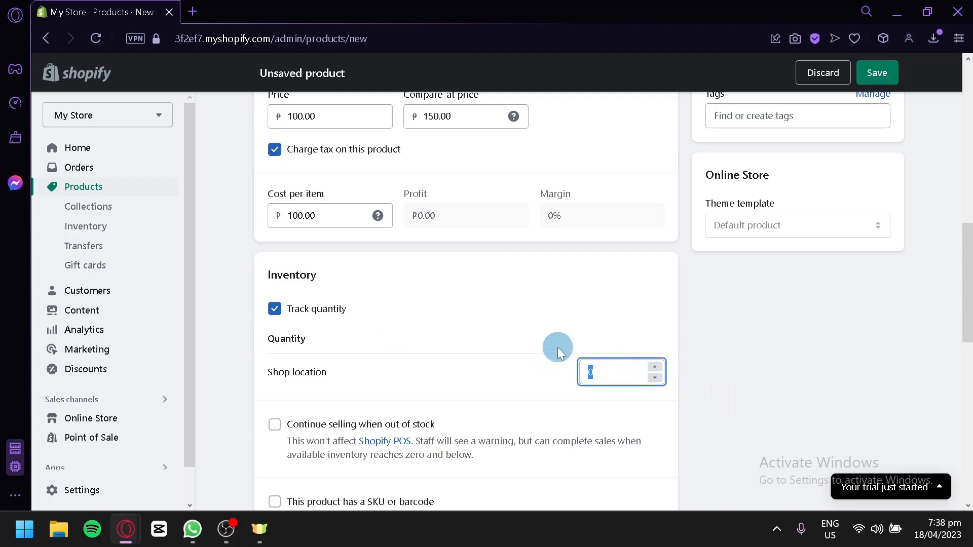
{"action": "left_click", "coordinate": [686, 352]}
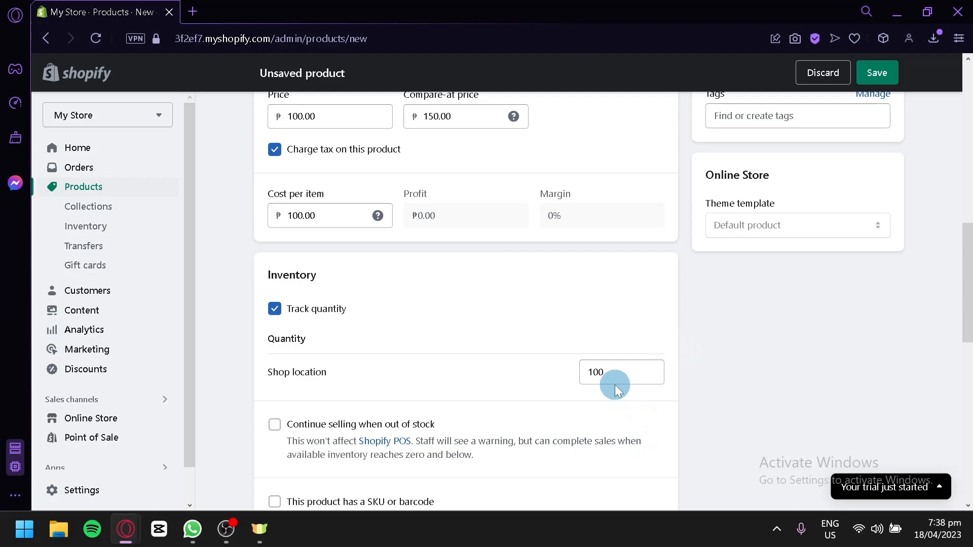
{"action": "scroll", "coordinate": [586, 371], "scroll_direction": "up", "scroll_amount": 10}
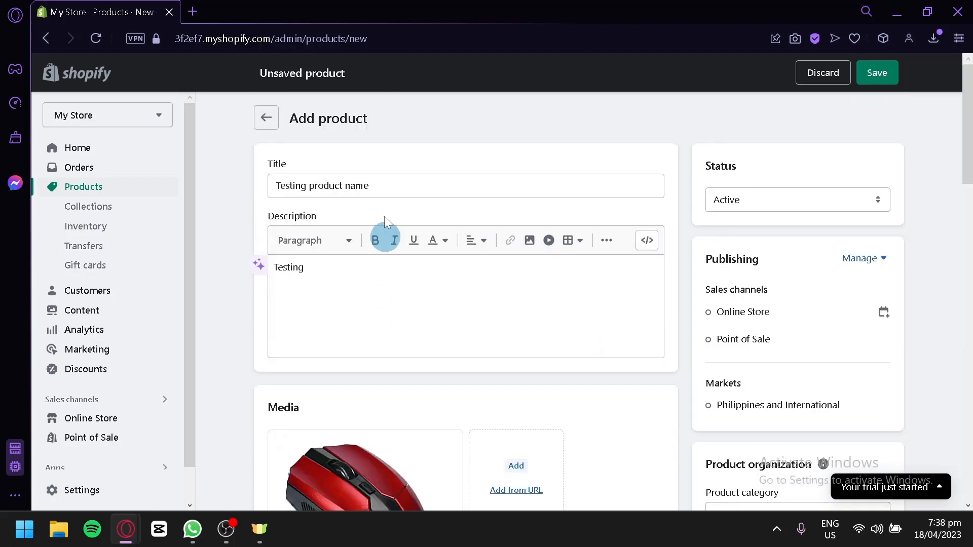
Step: Set the product's shipping weight to 1 kg, correcting a mistyped 2
{"action": "scroll", "coordinate": [383, 261], "scroll_direction": "down", "scroll_amount": 8}
{"action": "scroll", "coordinate": [512, 304], "scroll_direction": "up", "scroll_amount": 6}
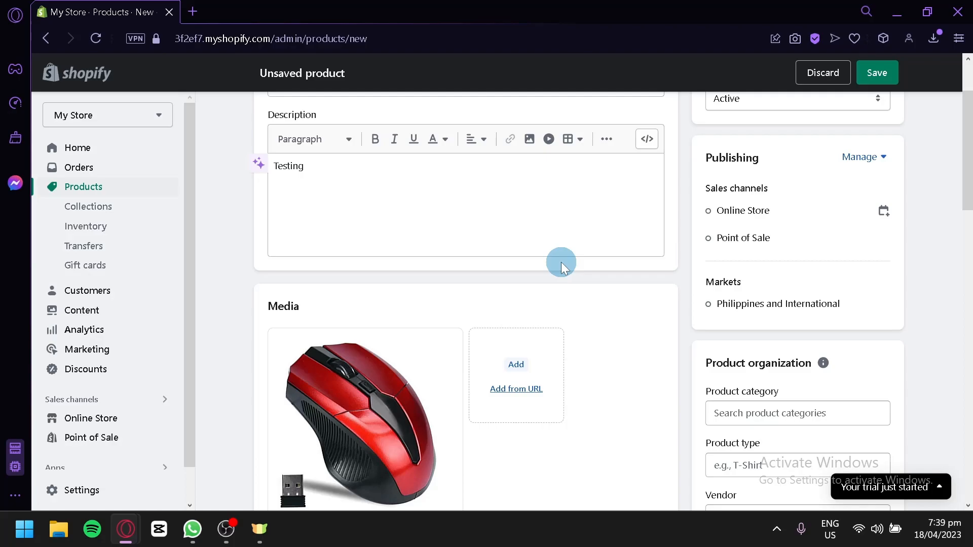
{"action": "scroll", "coordinate": [560, 262], "scroll_direction": "down", "scroll_amount": 10}
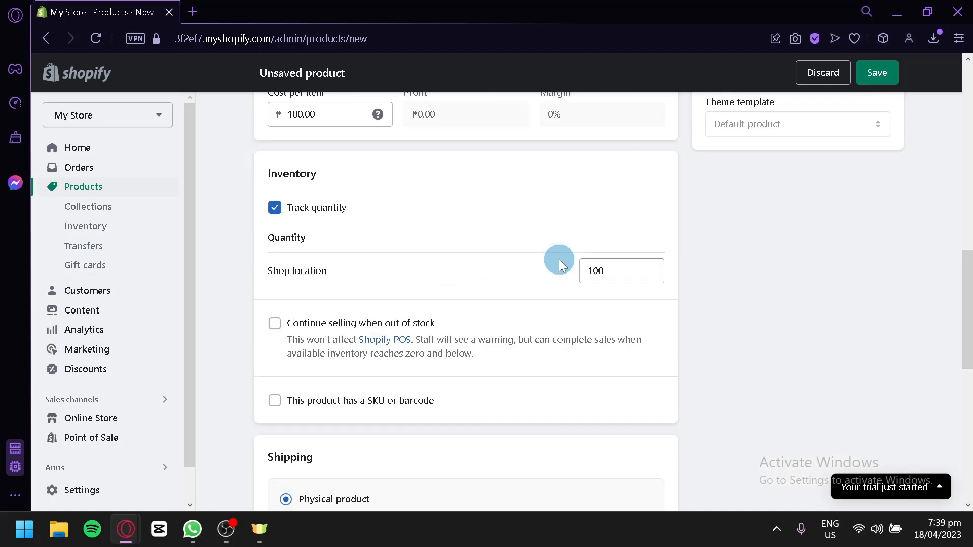
{"action": "scroll", "coordinate": [430, 238], "scroll_direction": "down", "scroll_amount": 2}
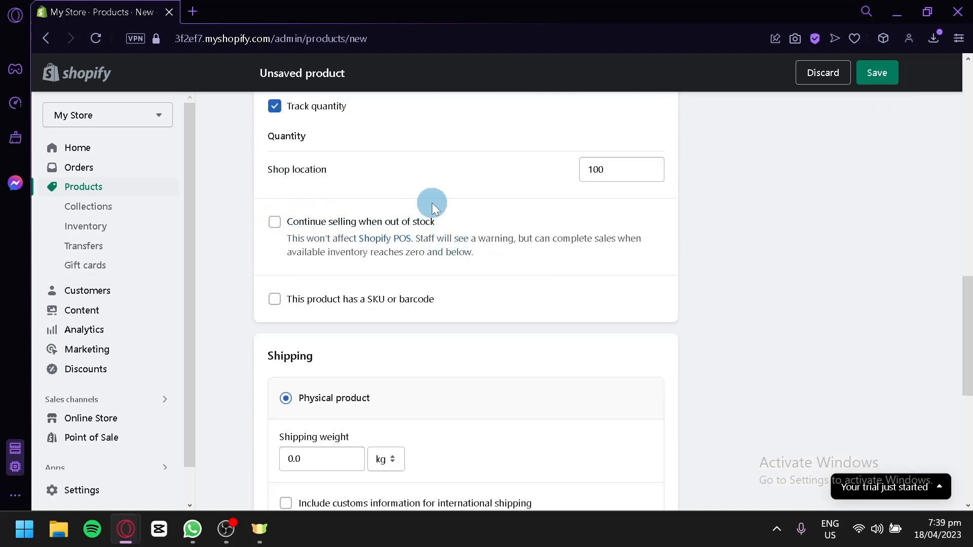
{"action": "scroll", "coordinate": [430, 244], "scroll_direction": "down", "scroll_amount": 4}
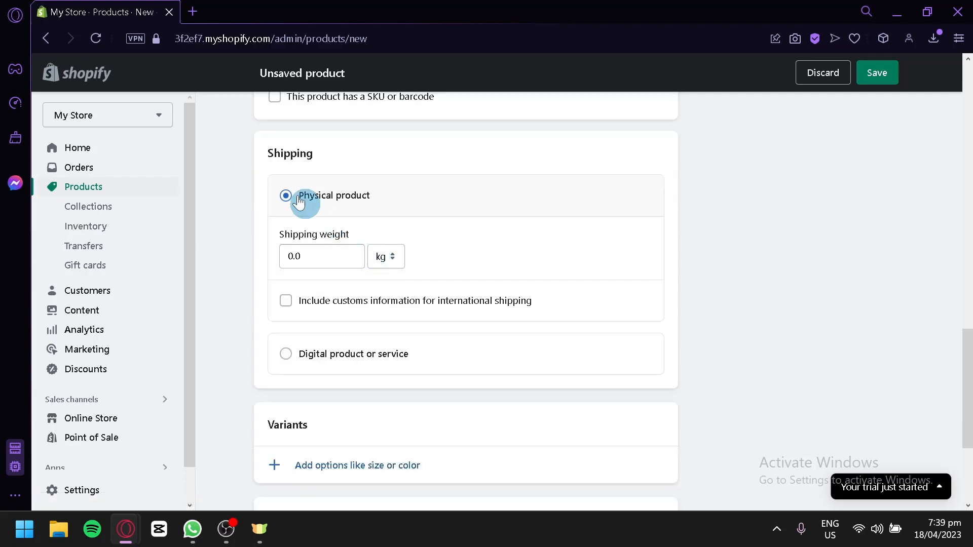
{"action": "scroll", "coordinate": [283, 195], "scroll_direction": "up", "scroll_amount": 2}
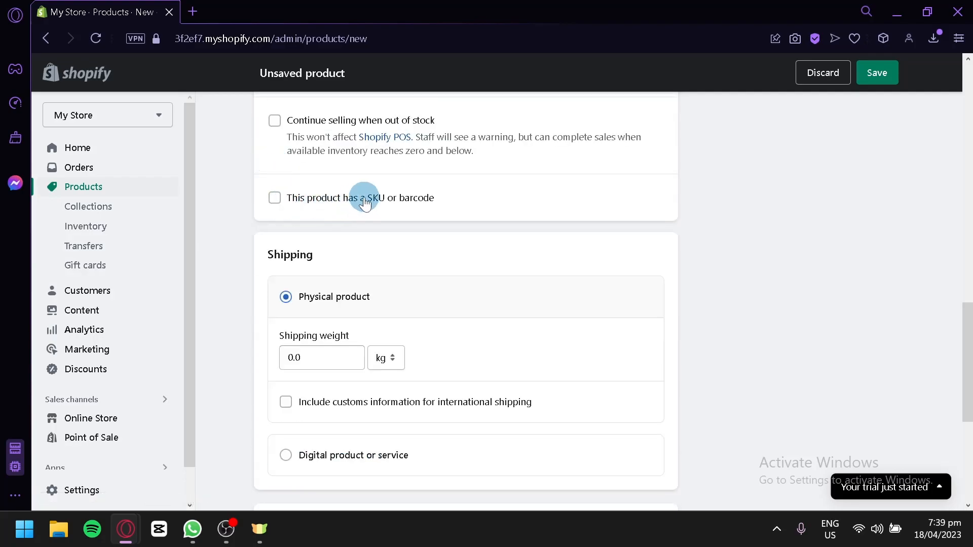
{"action": "scroll", "coordinate": [407, 213], "scroll_direction": "down", "scroll_amount": 2}
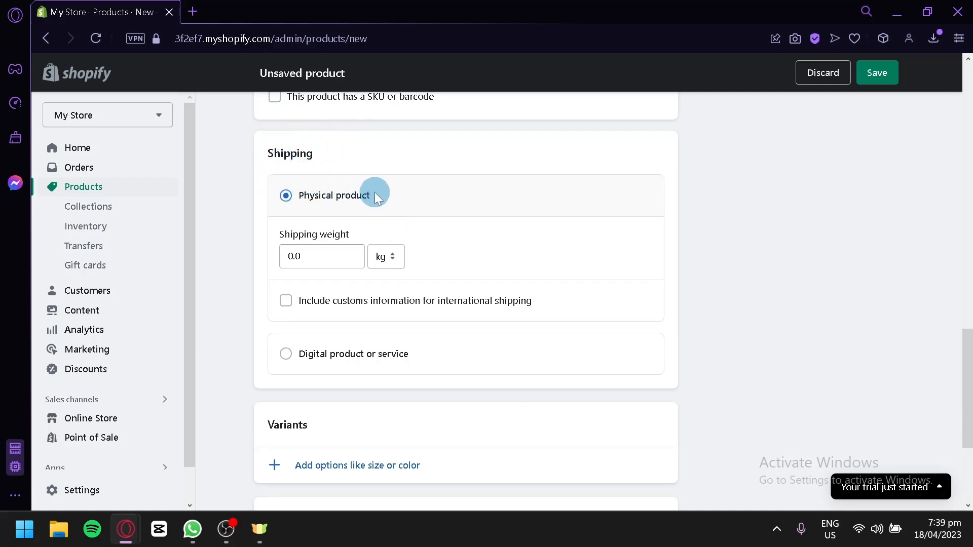
{"action": "left_click", "coordinate": [296, 256]}
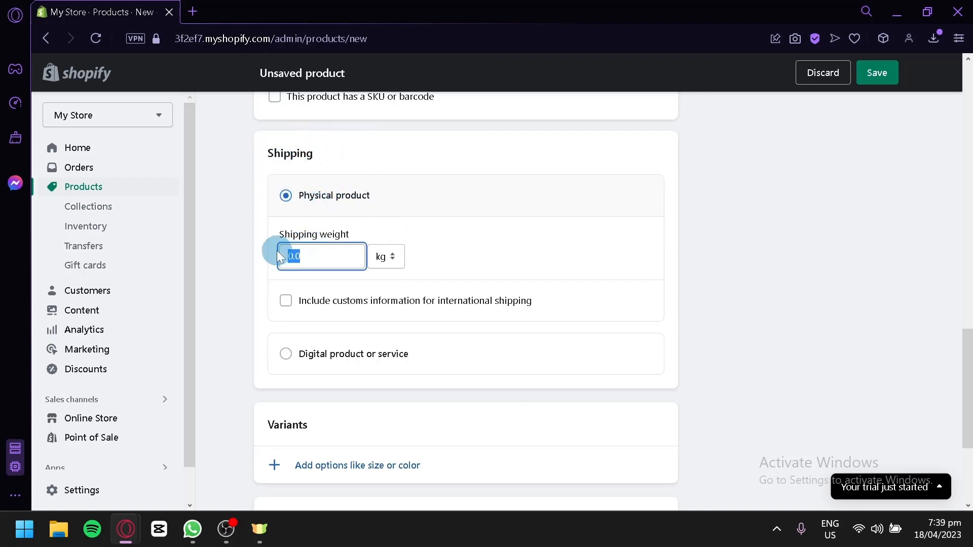
{"action": "type", "text": "2"}
{"action": "key", "text": "BackSpace"}
{"action": "type", "text": "1"}
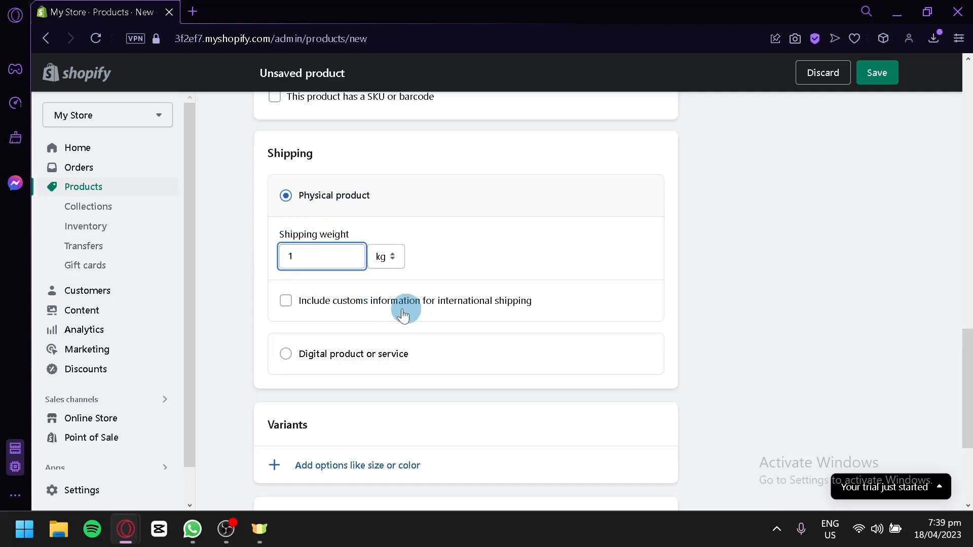
{"action": "scroll", "coordinate": [284, 362], "scroll_direction": "down", "scroll_amount": 2}
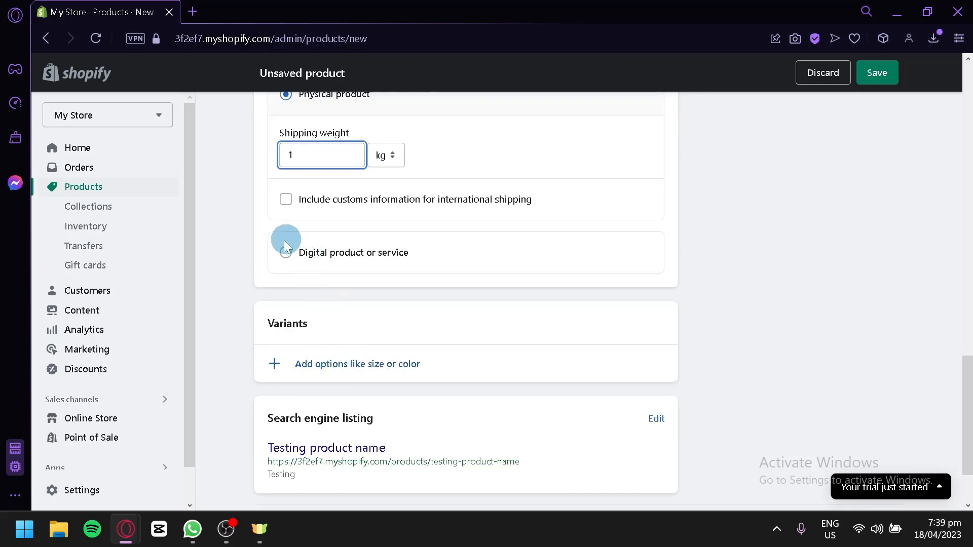
{"action": "scroll", "coordinate": [335, 262], "scroll_direction": "down", "scroll_amount": 2}
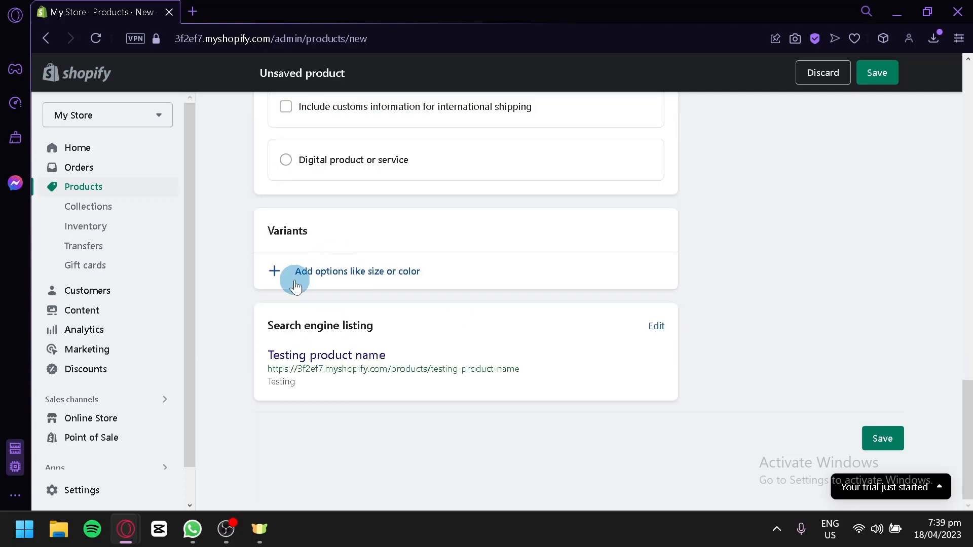
Step: Review the form, leave Product category unchosen, and save 'Testing product name'
{"action": "scroll", "coordinate": [880, 288], "scroll_direction": "up", "scroll_amount": 20}
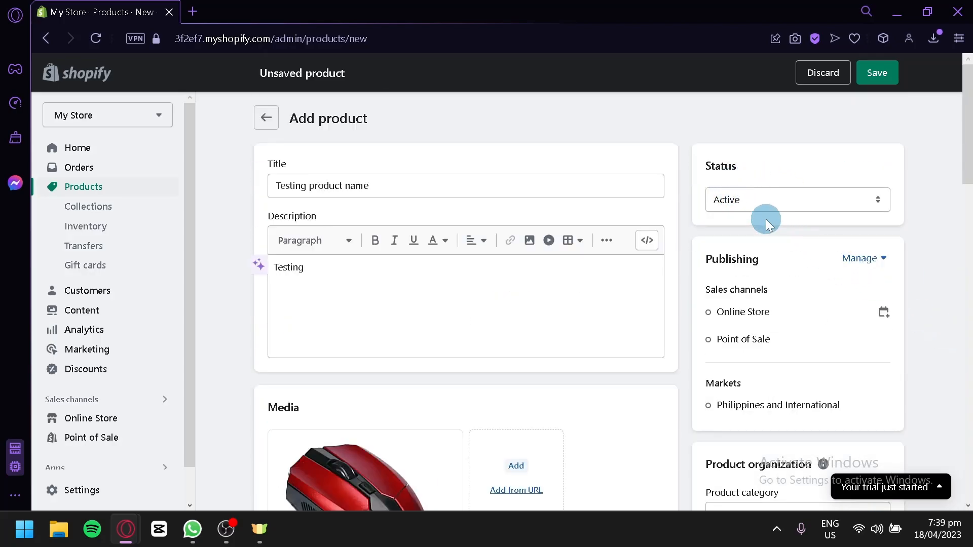
{"action": "scroll", "coordinate": [751, 220], "scroll_direction": "down", "scroll_amount": 2}
{"action": "scroll", "coordinate": [759, 223], "scroll_direction": "down", "scroll_amount": 4}
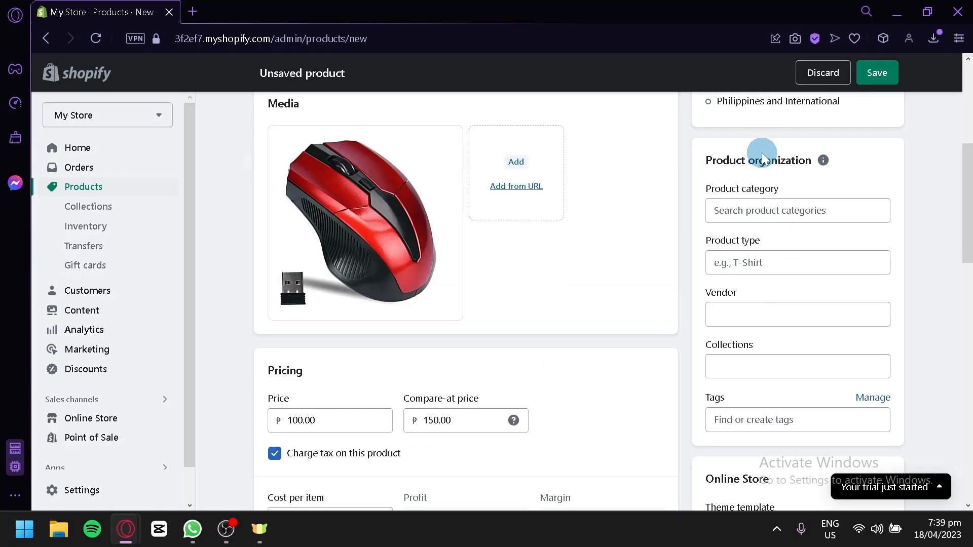
{"action": "left_click", "coordinate": [765, 210]}
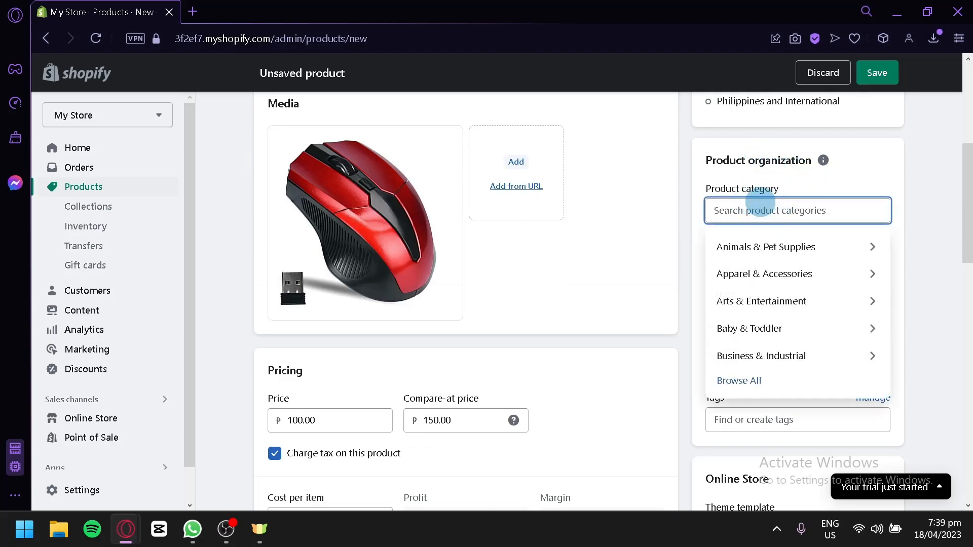
{"action": "left_click", "coordinate": [888, 162]}
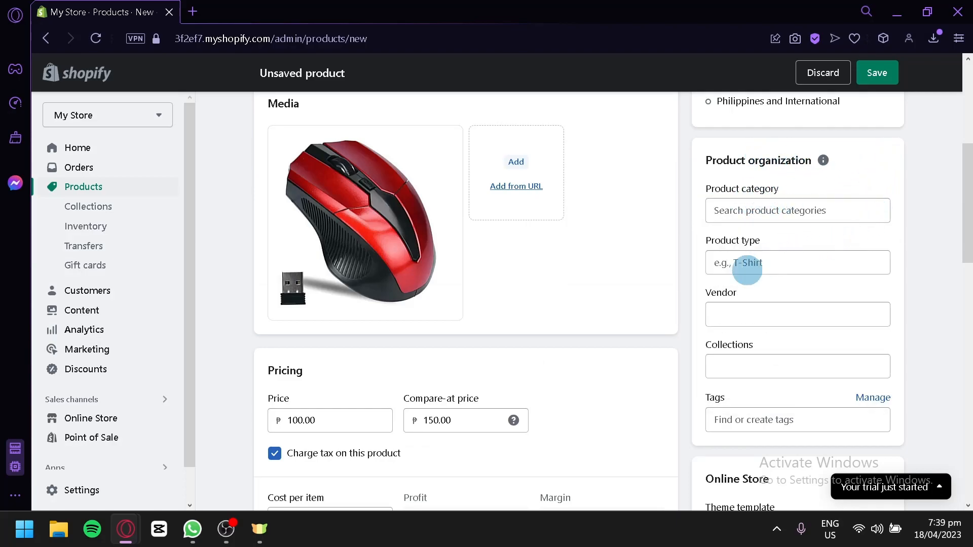
{"action": "scroll", "coordinate": [756, 346], "scroll_direction": "down", "scroll_amount": 2}
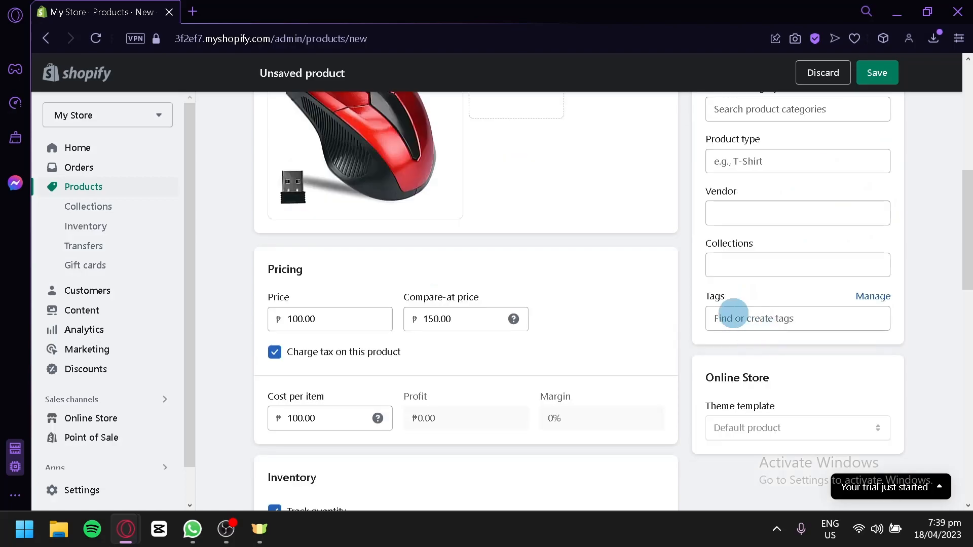
{"action": "scroll", "coordinate": [755, 335], "scroll_direction": "down", "scroll_amount": 6}
{"action": "scroll", "coordinate": [856, 445], "scroll_direction": "down", "scroll_amount": 6}
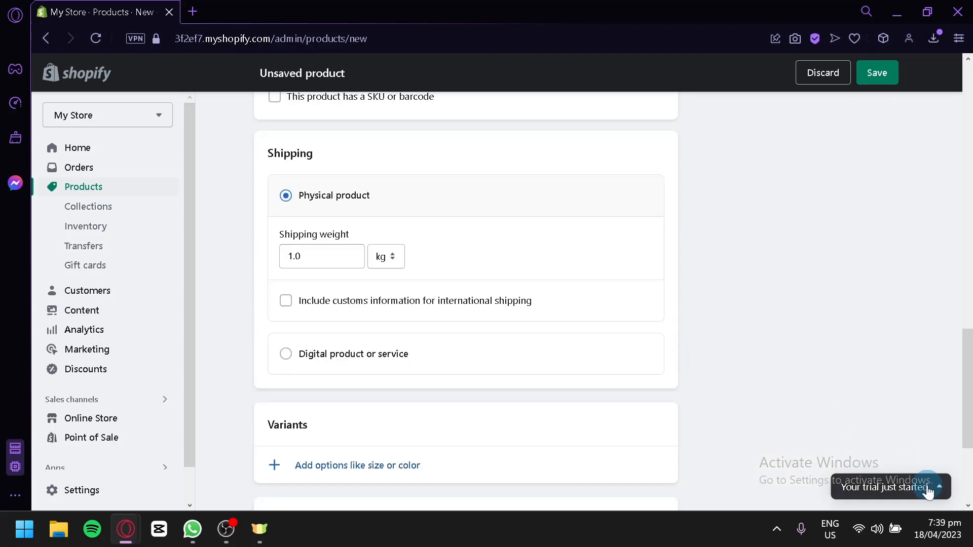
{"action": "left_click", "coordinate": [877, 74]}
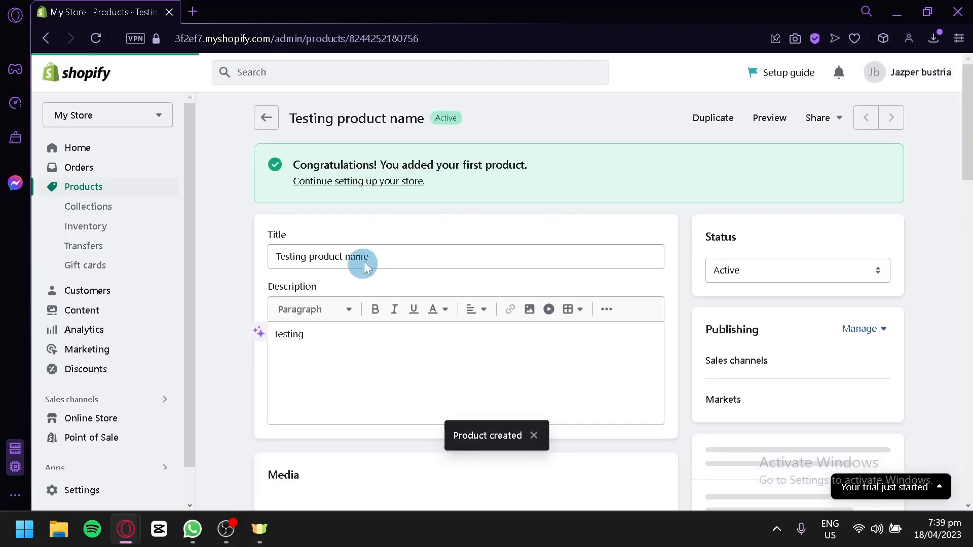
Step: Go back to Products, where 'Testing product name' shows Active with 100 in stock
{"action": "left_click", "coordinate": [265, 107]}
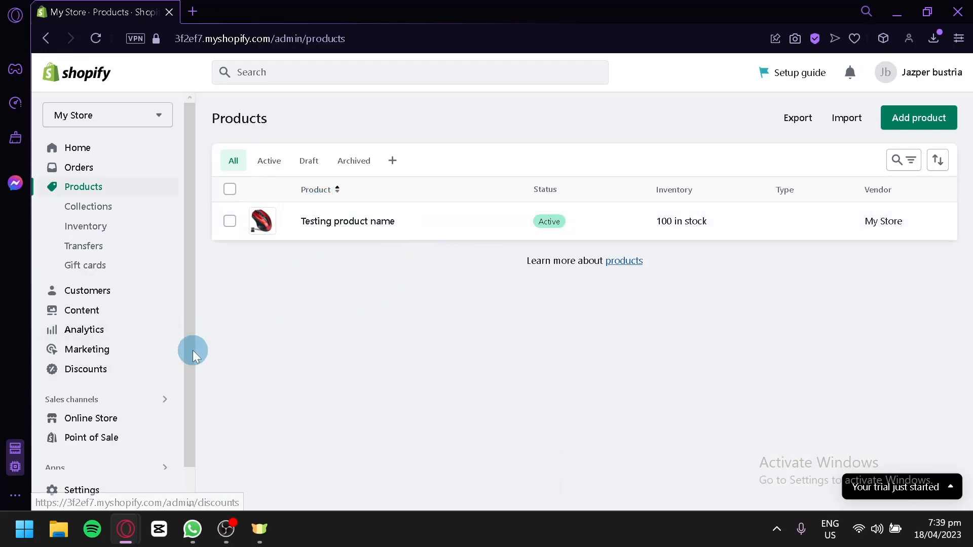
Step: Open the Dawn theme preview in a new tab and view the 'Testing product name' page
{"action": "left_click", "coordinate": [129, 417]}
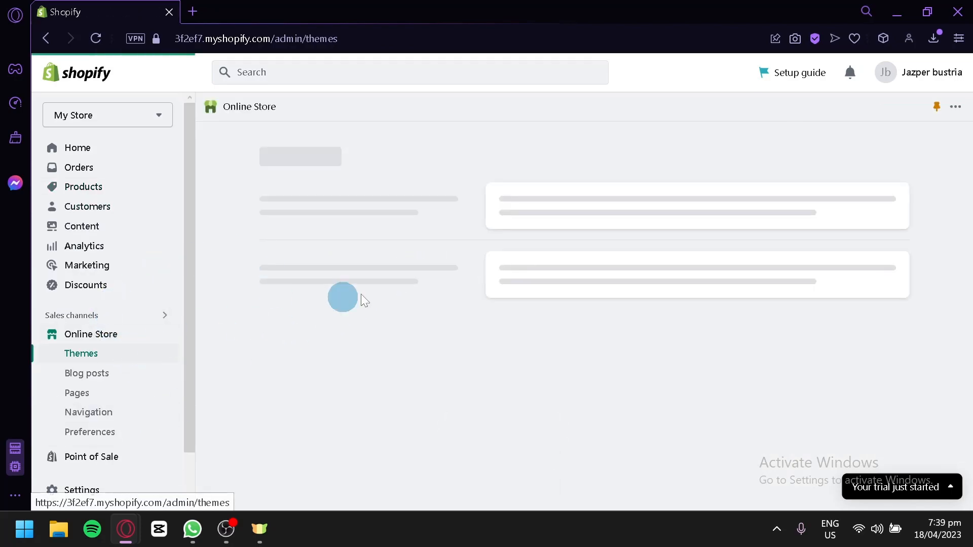
{"action": "scroll", "coordinate": [668, 269], "scroll_direction": "down", "scroll_amount": 5}
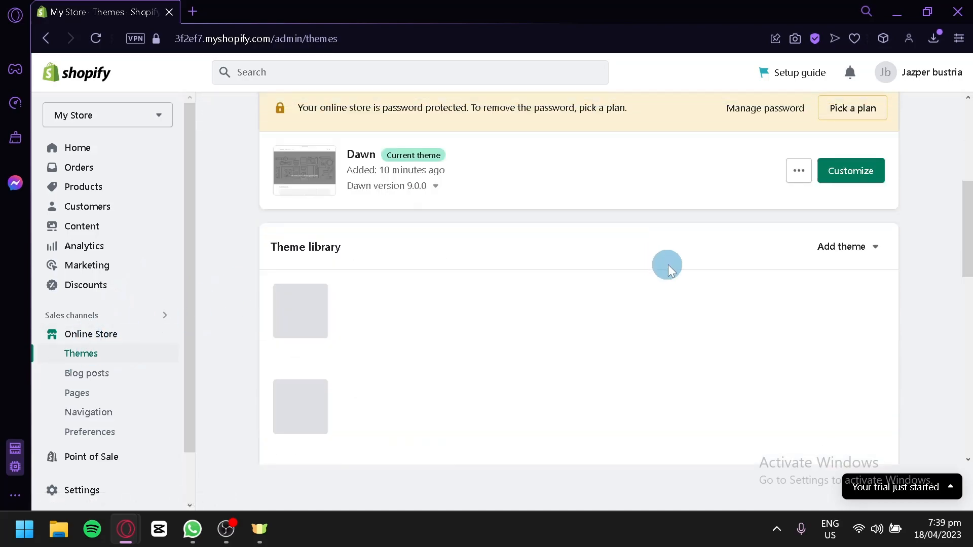
{"action": "left_click", "coordinate": [797, 171]}
{"action": "right_click", "coordinate": [744, 208]}
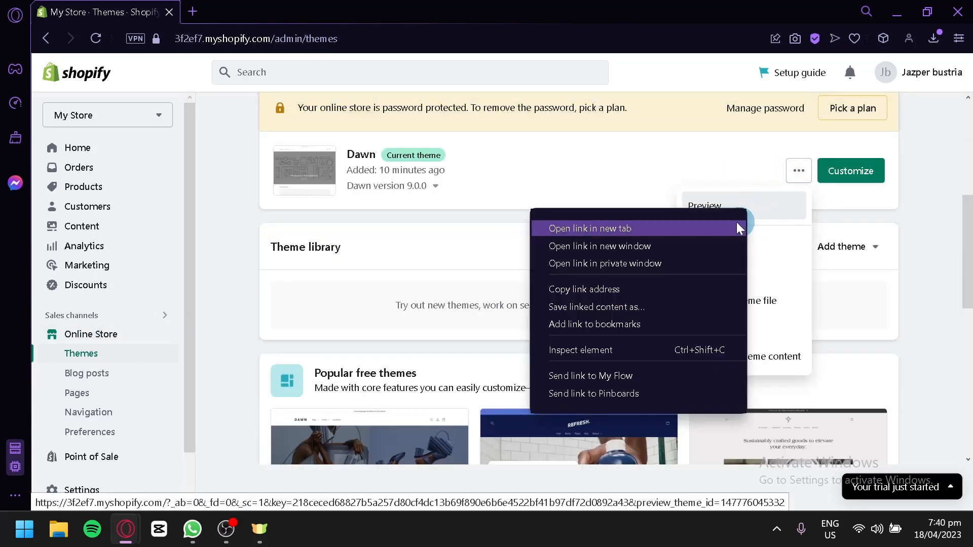
{"action": "left_click", "coordinate": [740, 223]}
{"action": "left_click", "coordinate": [273, 7]}
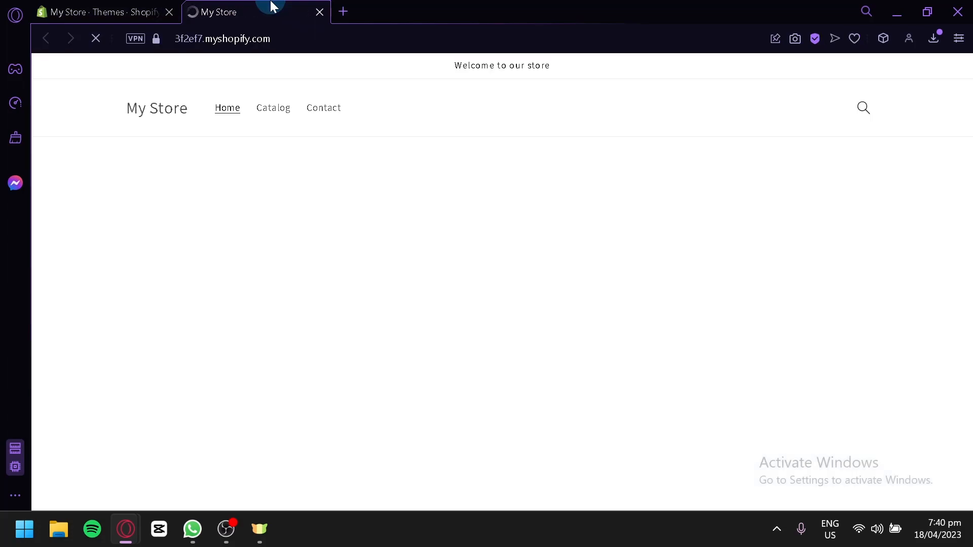
{"action": "scroll", "coordinate": [364, 104], "scroll_direction": "down", "scroll_amount": 8}
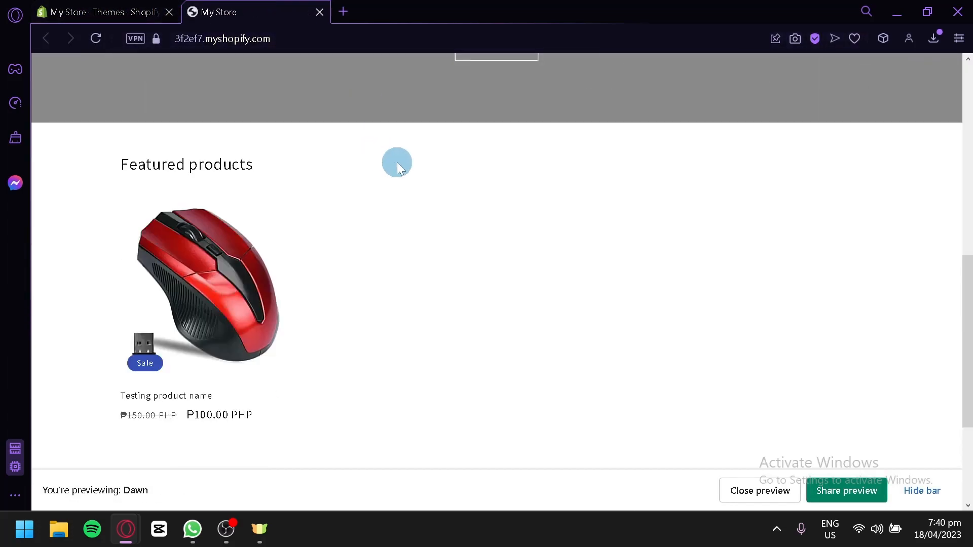
{"action": "left_click", "coordinate": [167, 269]}
Step: Back on the Themes page, bring up recommended apps and open the Shopify App Store link
{"action": "left_click", "coordinate": [140, 7]}
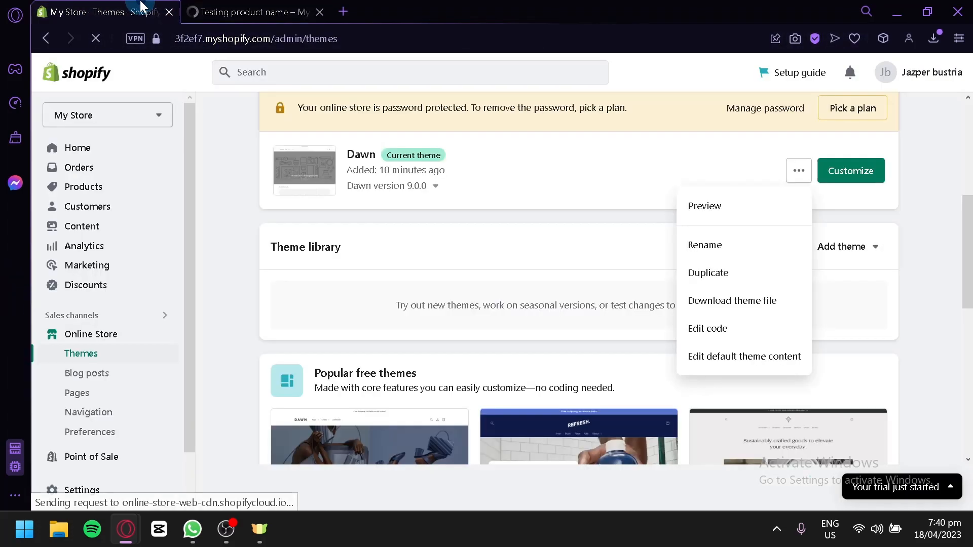
{"action": "scroll", "coordinate": [175, 243], "scroll_direction": "down", "scroll_amount": 1}
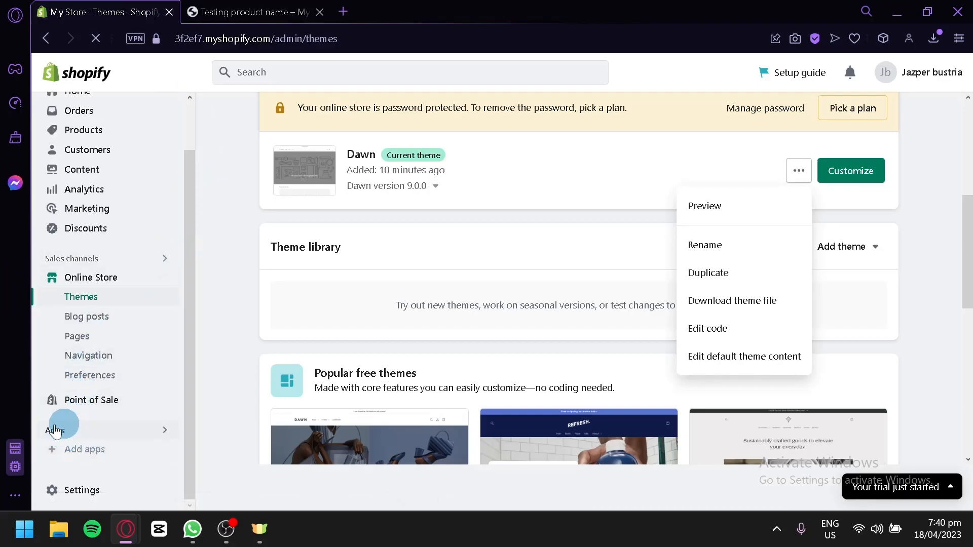
{"action": "left_click", "coordinate": [98, 457]}
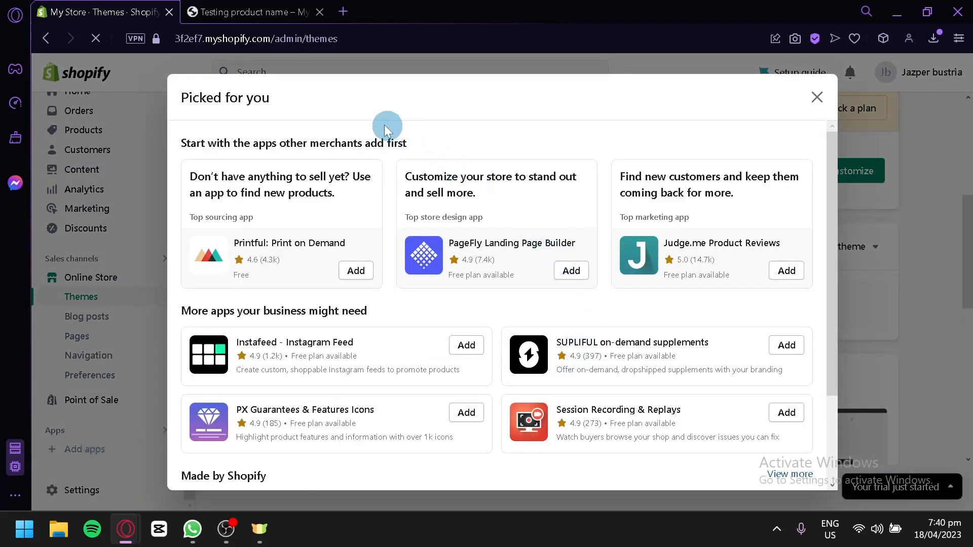
{"action": "scroll", "coordinate": [212, 172], "scroll_direction": "down", "scroll_amount": 2}
{"action": "scroll", "coordinate": [599, 324], "scroll_direction": "up", "scroll_amount": 2}
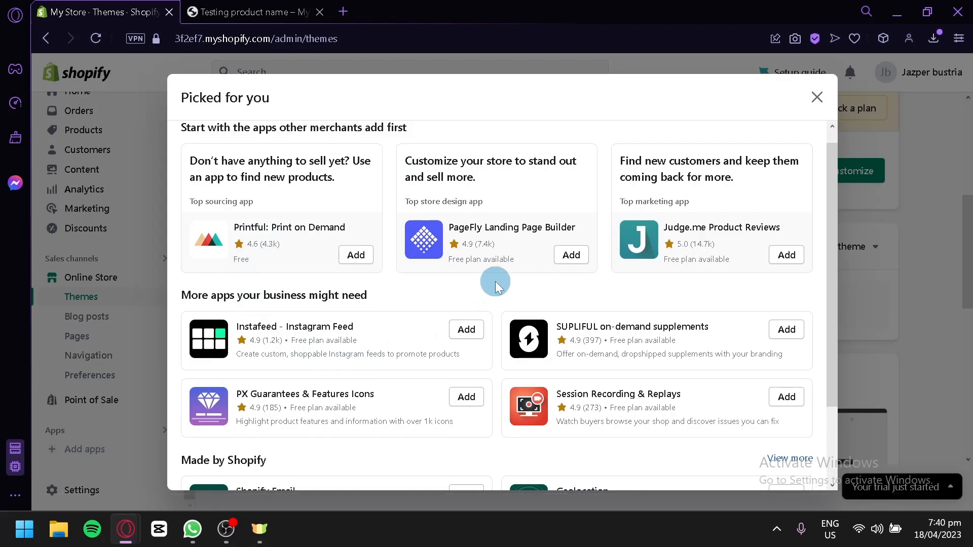
{"action": "scroll", "coordinate": [235, 250], "scroll_direction": "down", "scroll_amount": 2}
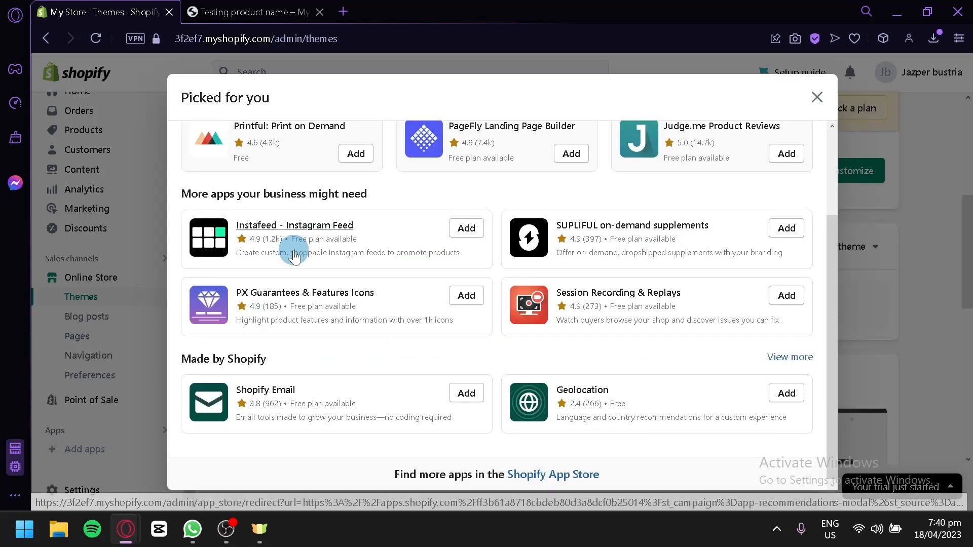
{"action": "left_click", "coordinate": [558, 472]}
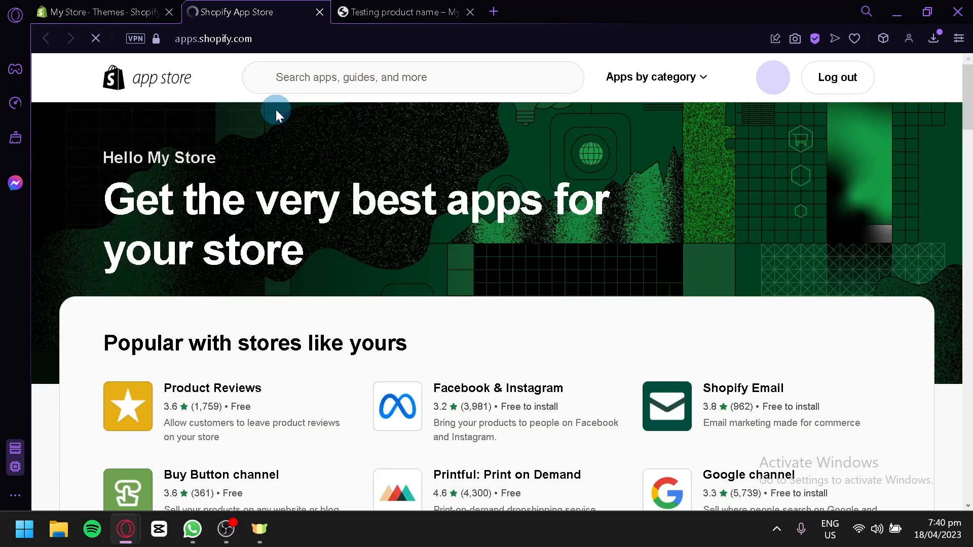
Step: Search the App Store for 'product reviews' and bring up Shopify's free Product Reviews app
{"action": "scroll", "coordinate": [200, 152], "scroll_direction": "down", "scroll_amount": 4}
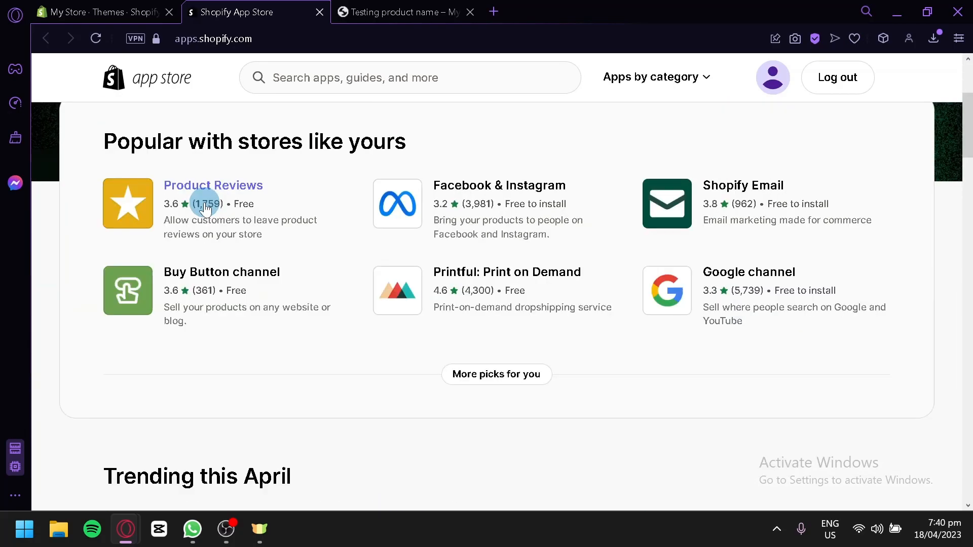
{"action": "scroll", "coordinate": [379, 188], "scroll_direction": "up", "scroll_amount": 4}
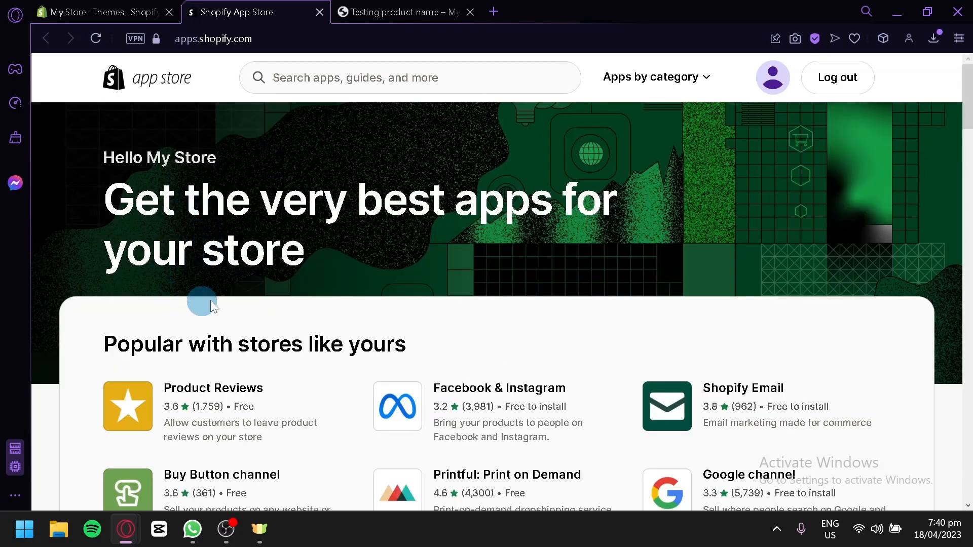
{"action": "scroll", "coordinate": [297, 227], "scroll_direction": "down", "scroll_amount": 2}
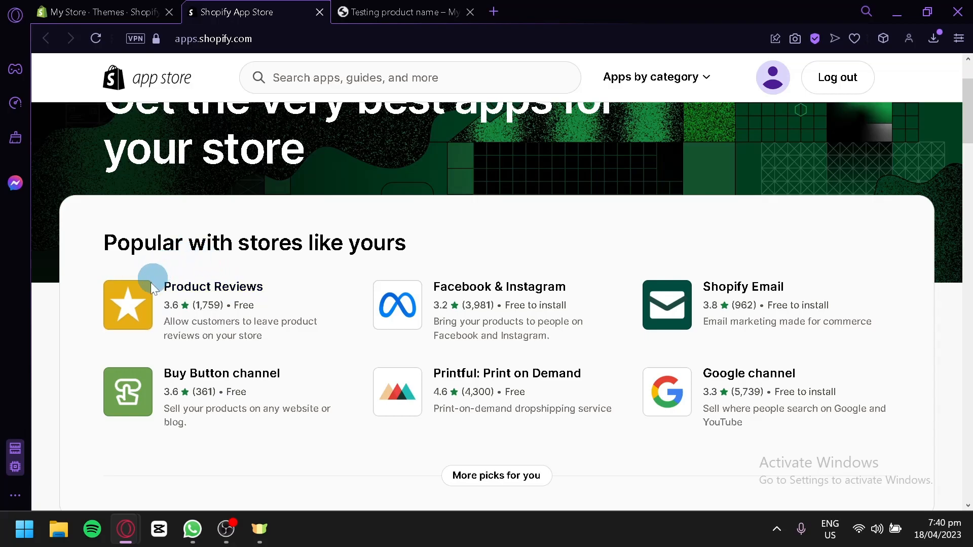
{"action": "left_click", "coordinate": [361, 71]}
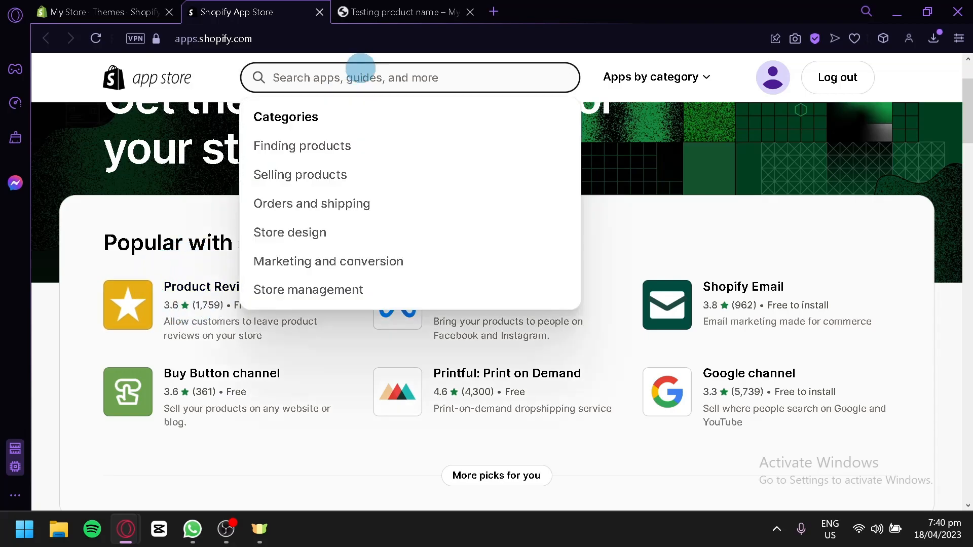
{"action": "type", "text": "product rev"}
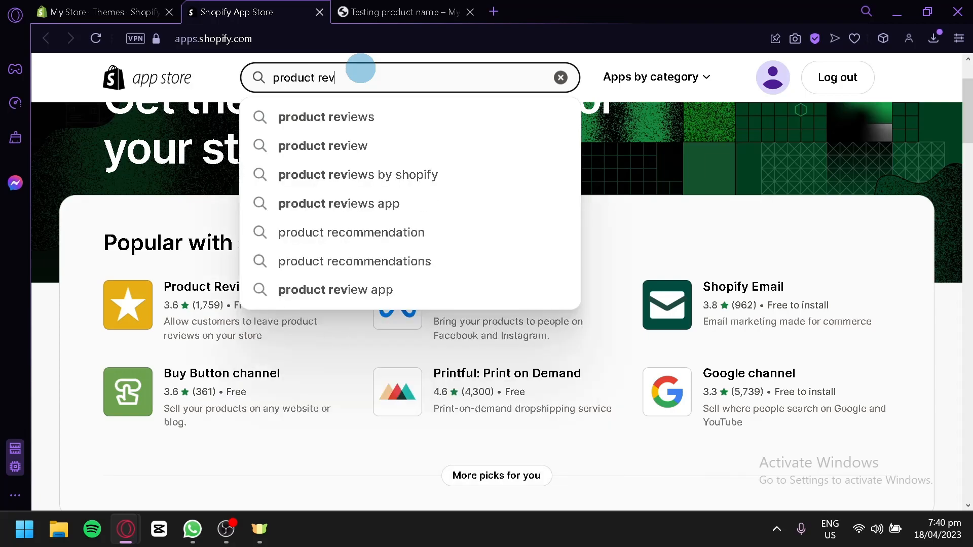
{"action": "left_click", "coordinate": [401, 110]}
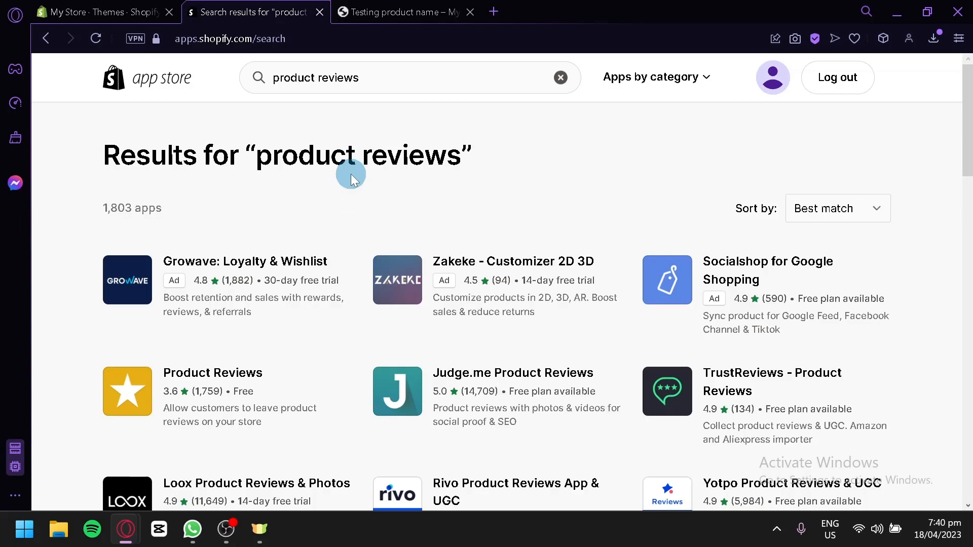
{"action": "scroll", "coordinate": [350, 177], "scroll_direction": "down", "scroll_amount": 4}
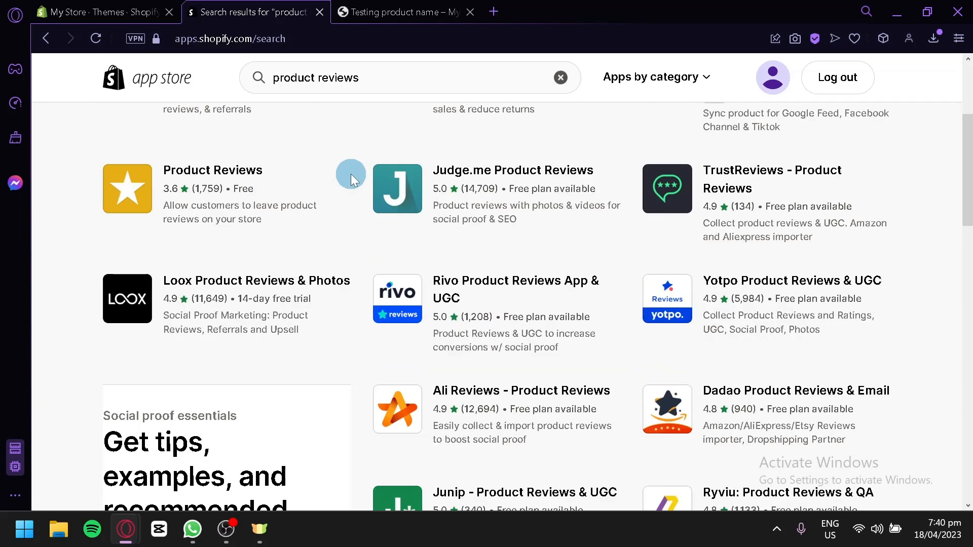
{"action": "scroll", "coordinate": [352, 177], "scroll_direction": "up", "scroll_amount": 2}
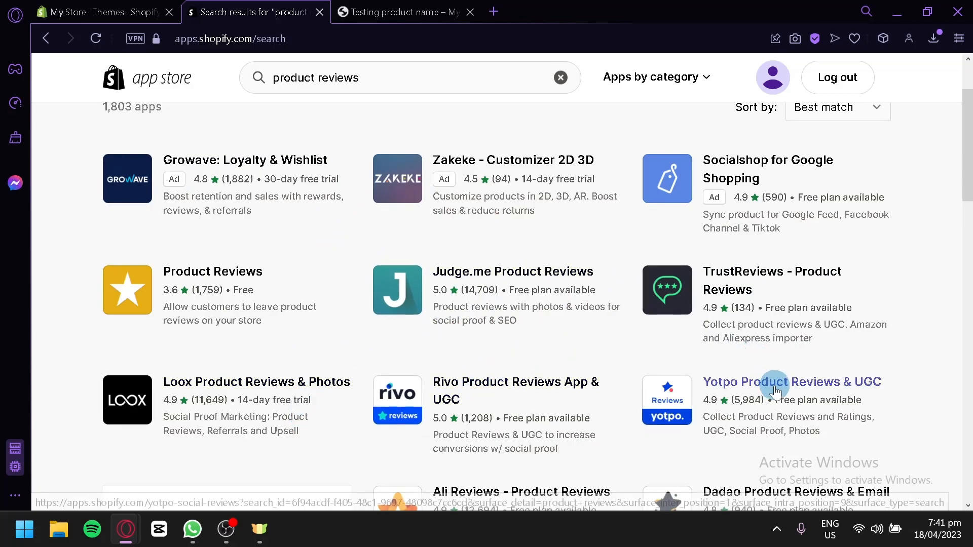
{"action": "scroll", "coordinate": [769, 383], "scroll_direction": "down", "scroll_amount": 2}
{"action": "scroll", "coordinate": [740, 411], "scroll_direction": "up", "scroll_amount": 2}
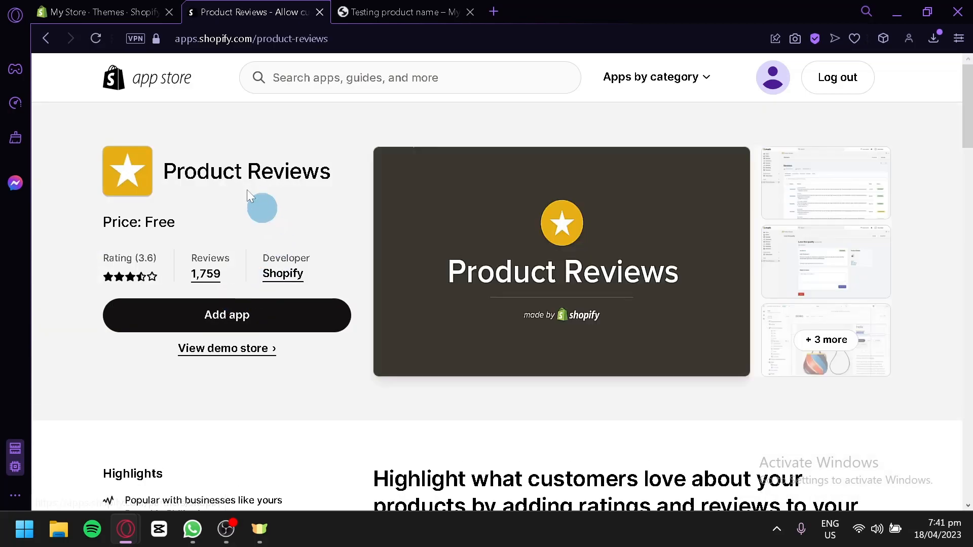
Step: Add the Product Reviews app and collapse the trial notice on its install page
{"action": "left_click", "coordinate": [303, 314]}
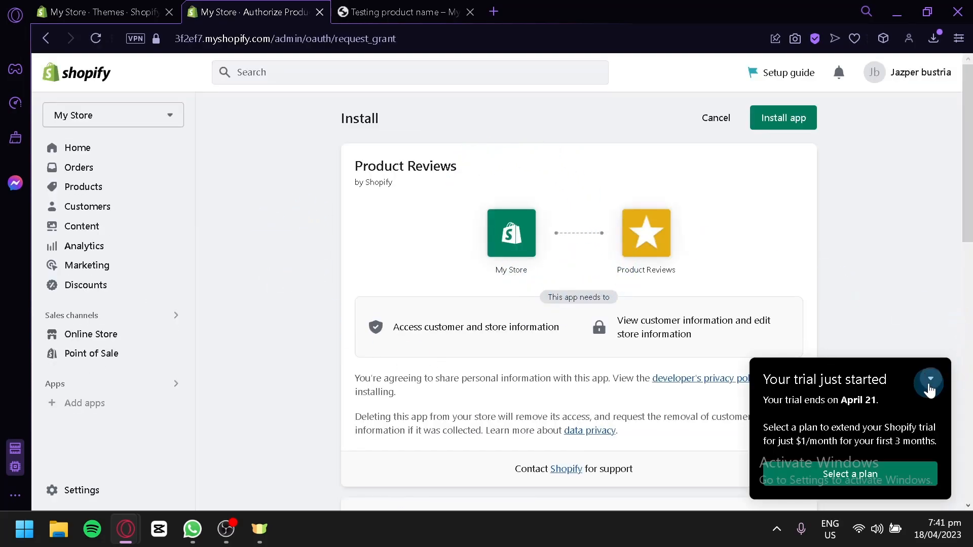
{"action": "left_click", "coordinate": [929, 379]}
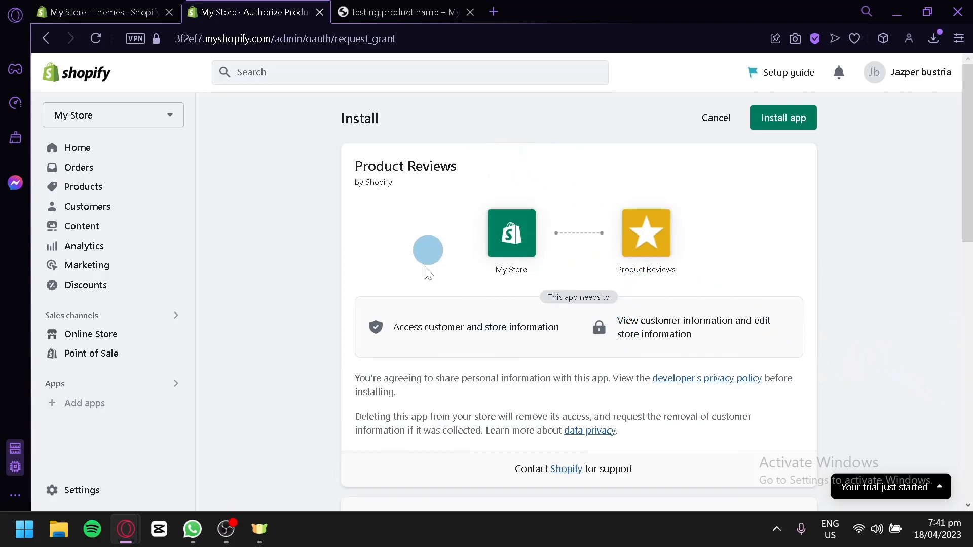
Step: Install the Product Reviews app and scroll through its installation instructions
{"action": "left_click", "coordinate": [778, 120]}
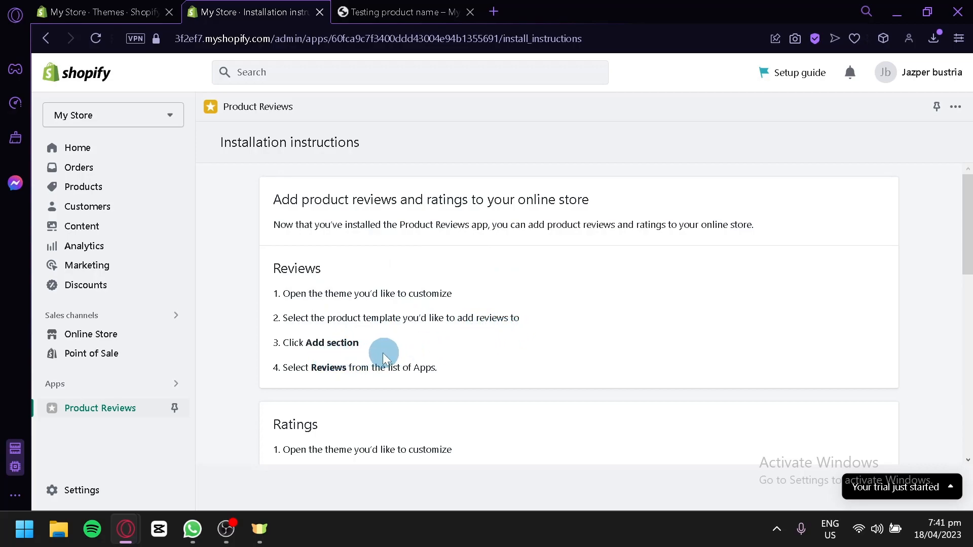
{"action": "scroll", "coordinate": [420, 364], "scroll_direction": "down", "scroll_amount": 4}
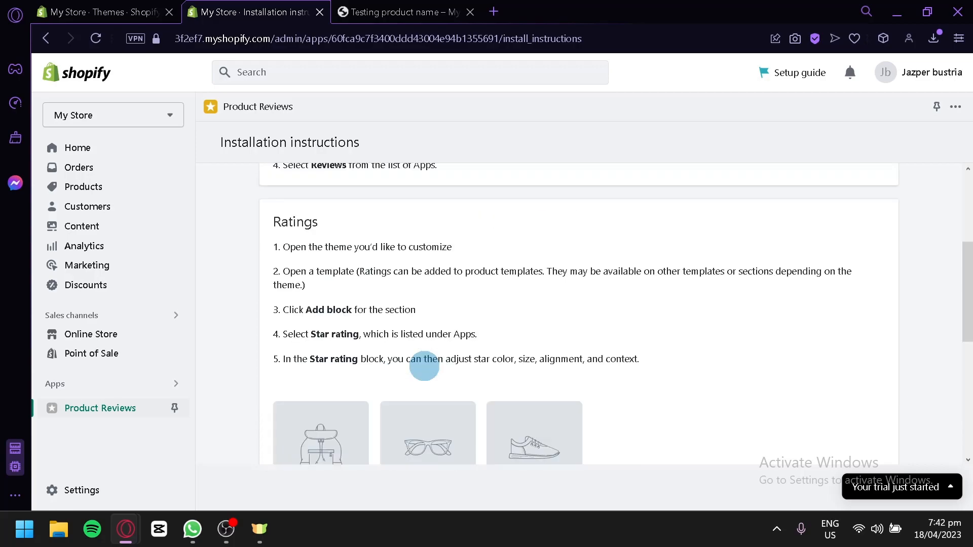
{"action": "scroll", "coordinate": [401, 345], "scroll_direction": "down", "scroll_amount": 6}
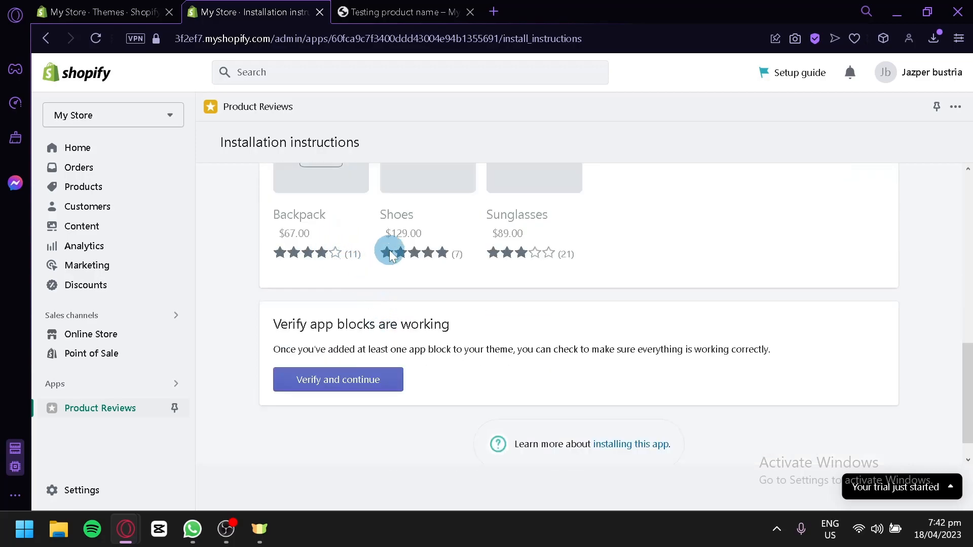
Step: Verify the app blocks, dismiss the 'App blocks are missing' warning, and return to the Themes tab
{"action": "scroll", "coordinate": [383, 273], "scroll_direction": "down", "scroll_amount": 1}
{"action": "left_click", "coordinate": [362, 359]}
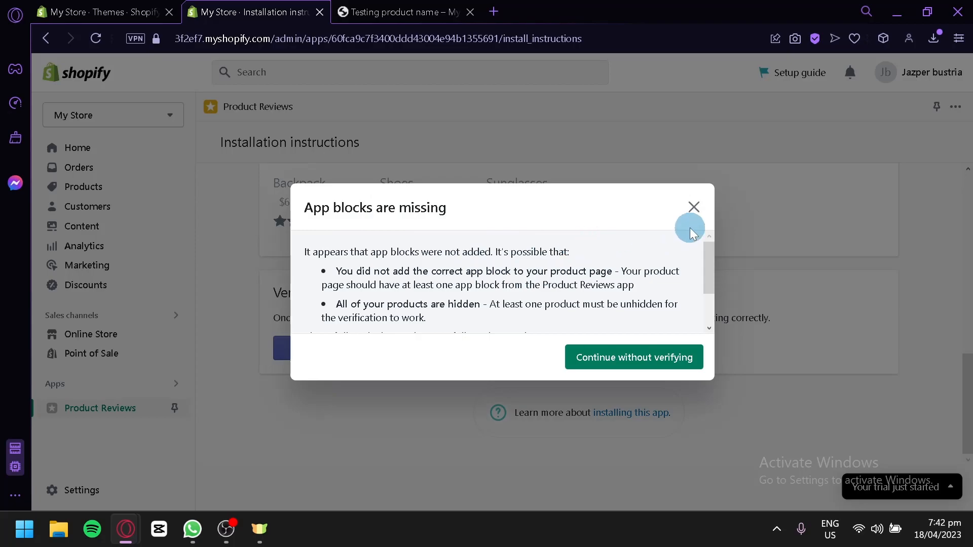
{"action": "left_click", "coordinate": [694, 207]}
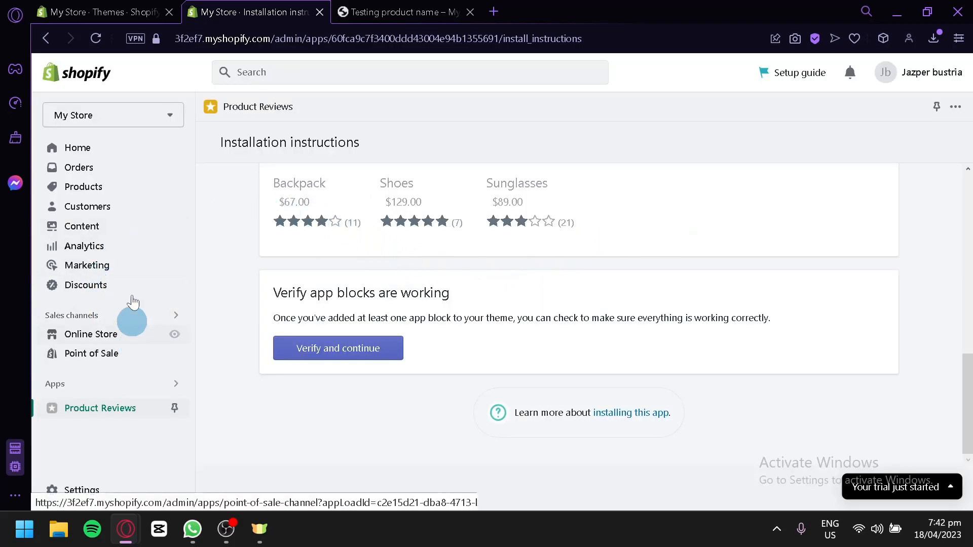
{"action": "left_click", "coordinate": [126, 15]}
Step: Customize the Dawn theme and open the red mouse product's Default product template
{"action": "left_click", "coordinate": [826, 106]}
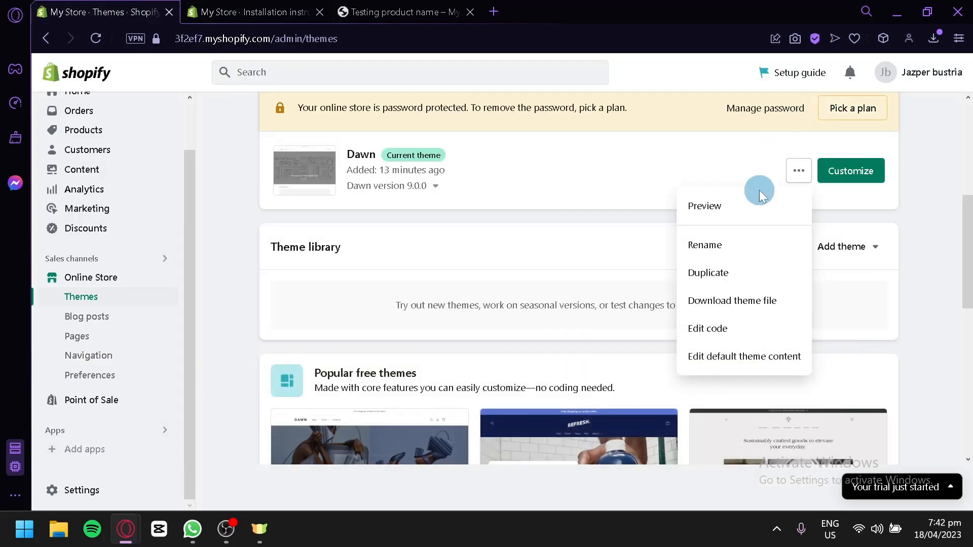
{"action": "left_click", "coordinate": [836, 175]}
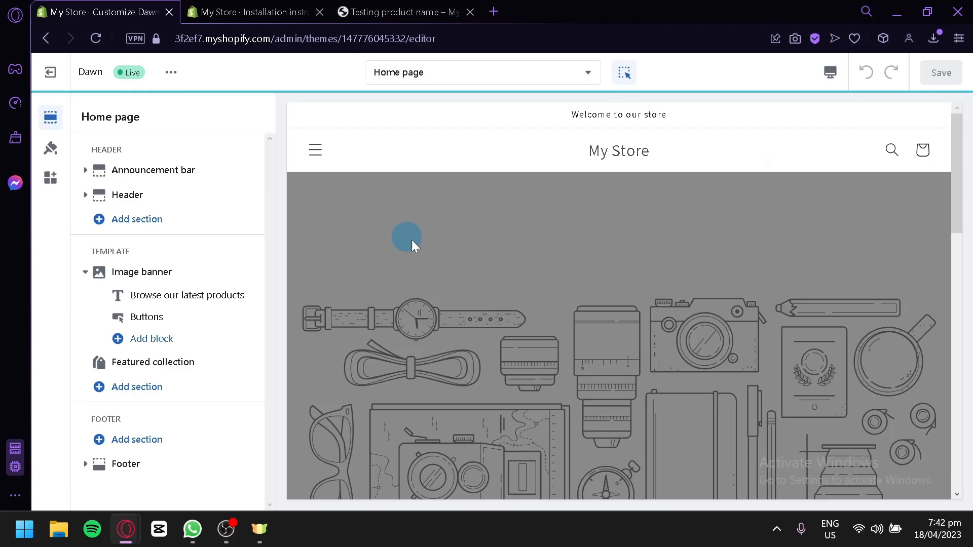
{"action": "scroll", "coordinate": [424, 243], "scroll_direction": "down", "scroll_amount": 10}
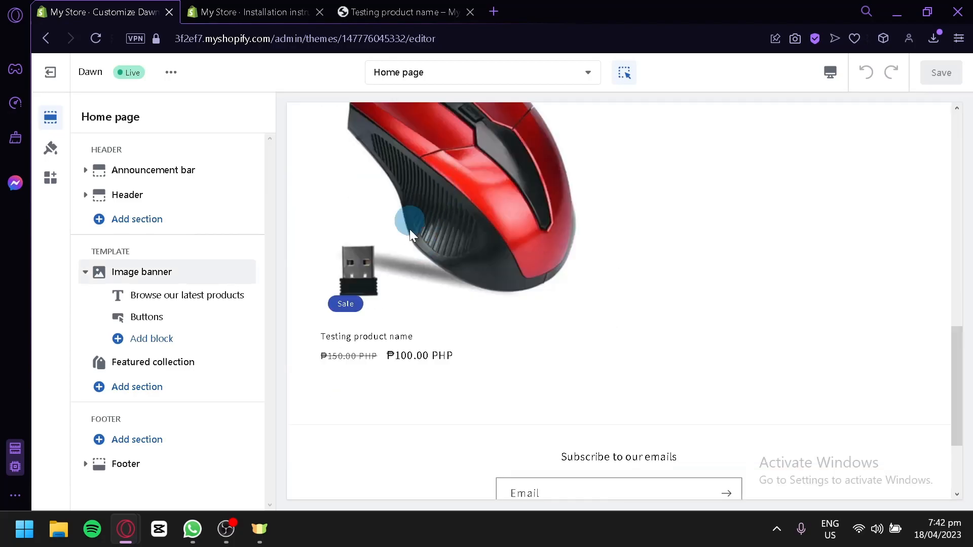
{"action": "left_click", "coordinate": [490, 241]}
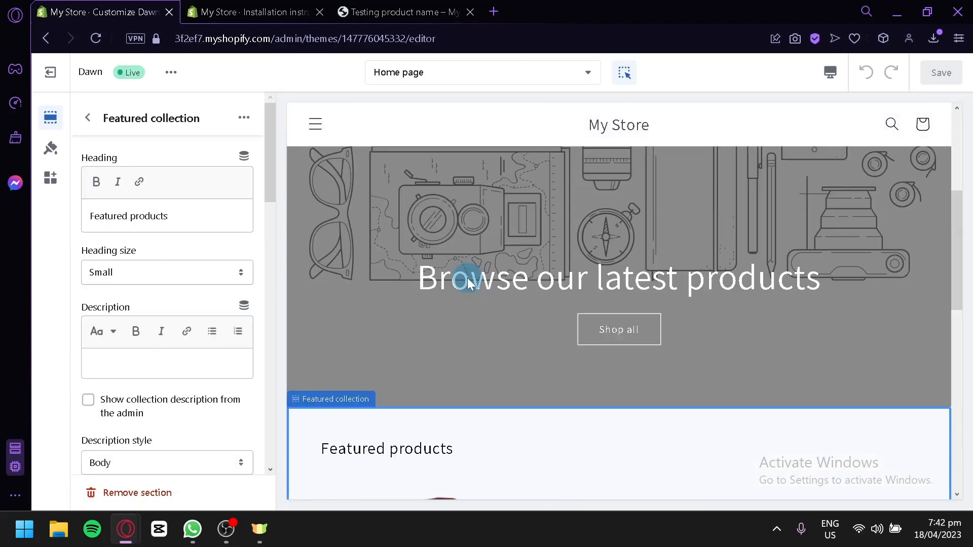
{"action": "left_click", "coordinate": [468, 284]}
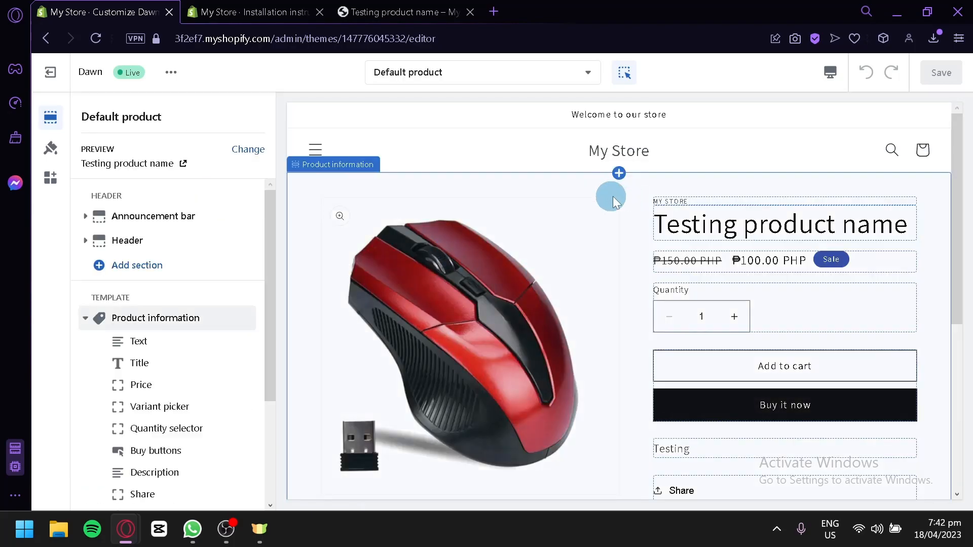
Step: Add a Star rating block to the product information section
{"action": "scroll", "coordinate": [623, 198], "scroll_direction": "down", "scroll_amount": 4}
{"action": "scroll", "coordinate": [211, 315], "scroll_direction": "down", "scroll_amount": 3}
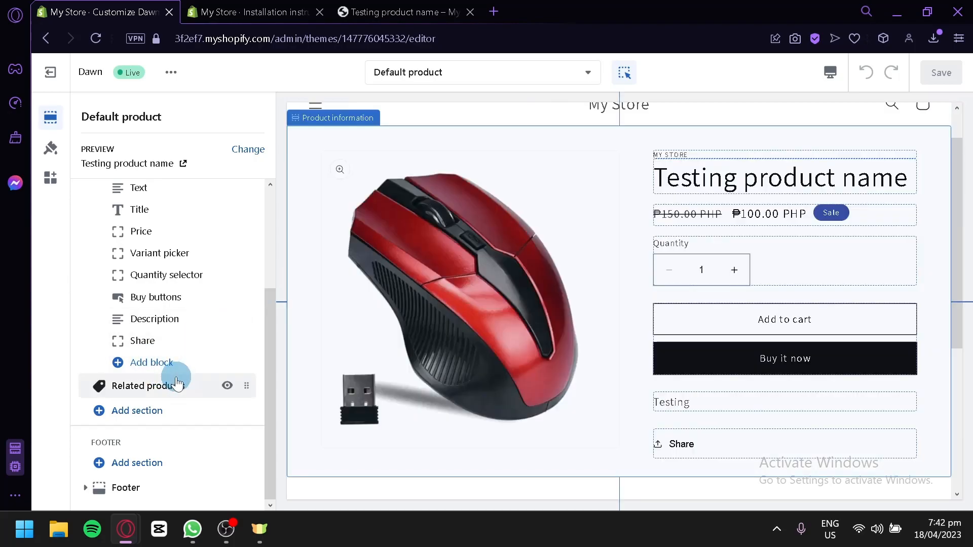
{"action": "left_click", "coordinate": [161, 362]}
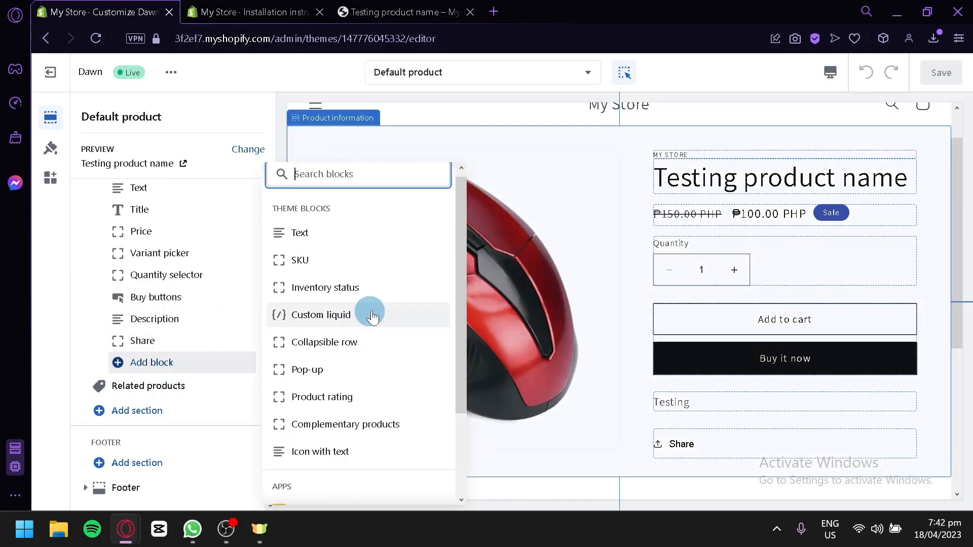
{"action": "scroll", "coordinate": [377, 309], "scroll_direction": "down", "scroll_amount": 2}
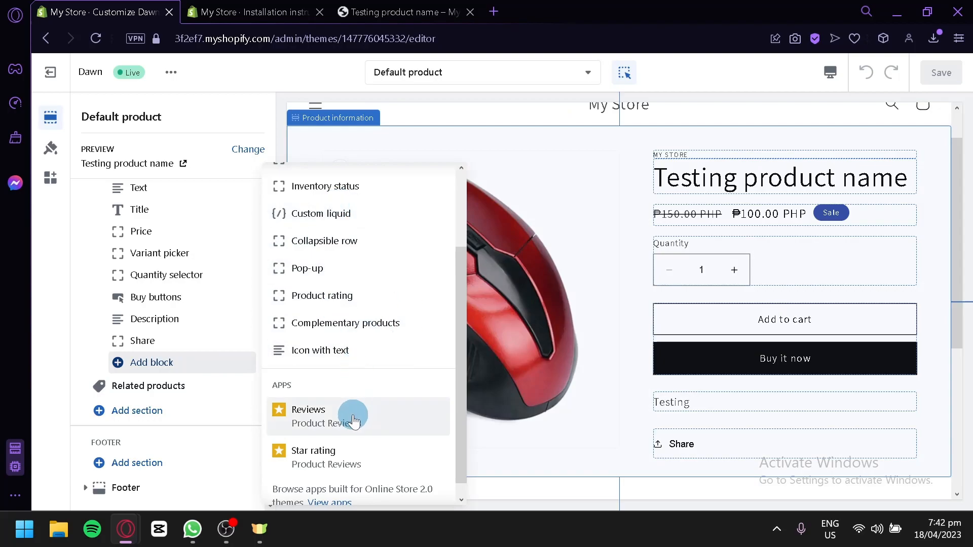
{"action": "left_click", "coordinate": [327, 463]}
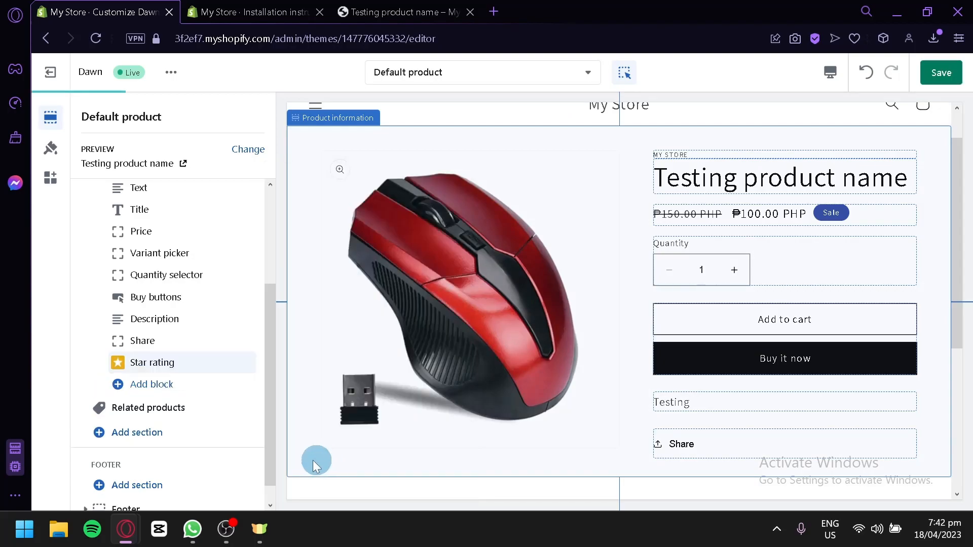
Step: Drag the Star rating block up so it sits directly above Share
{"action": "scroll", "coordinate": [588, 396], "scroll_direction": "down", "scroll_amount": 4}
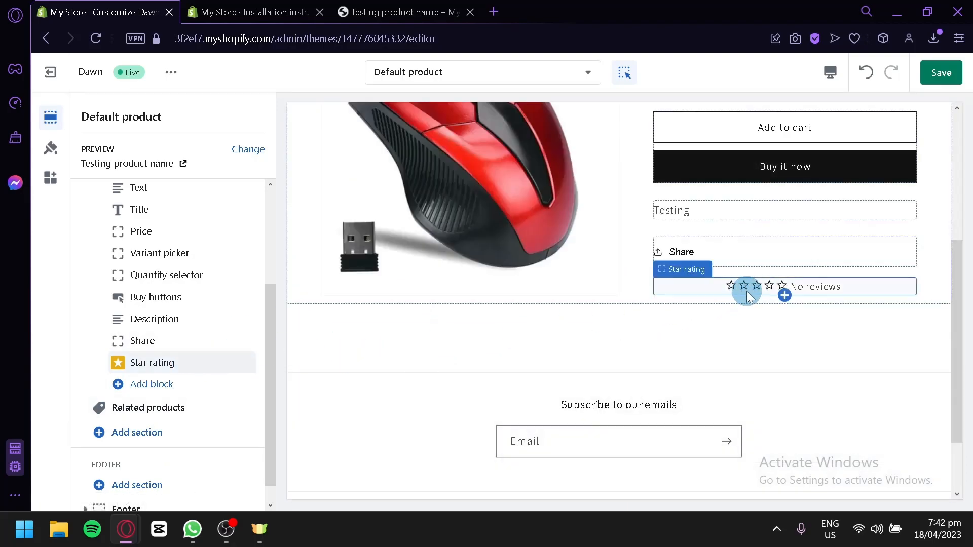
{"action": "scroll", "coordinate": [748, 290], "scroll_direction": "up", "scroll_amount": 2}
{"action": "left_click_drag", "start_coordinate": [766, 387], "coordinate": [779, 182]}
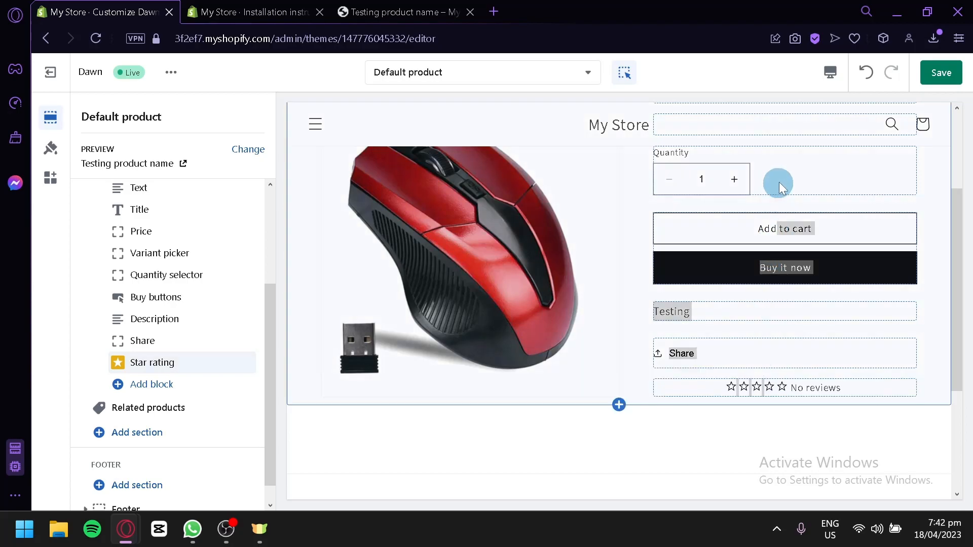
{"action": "scroll", "coordinate": [852, 343], "scroll_direction": "down", "scroll_amount": 2}
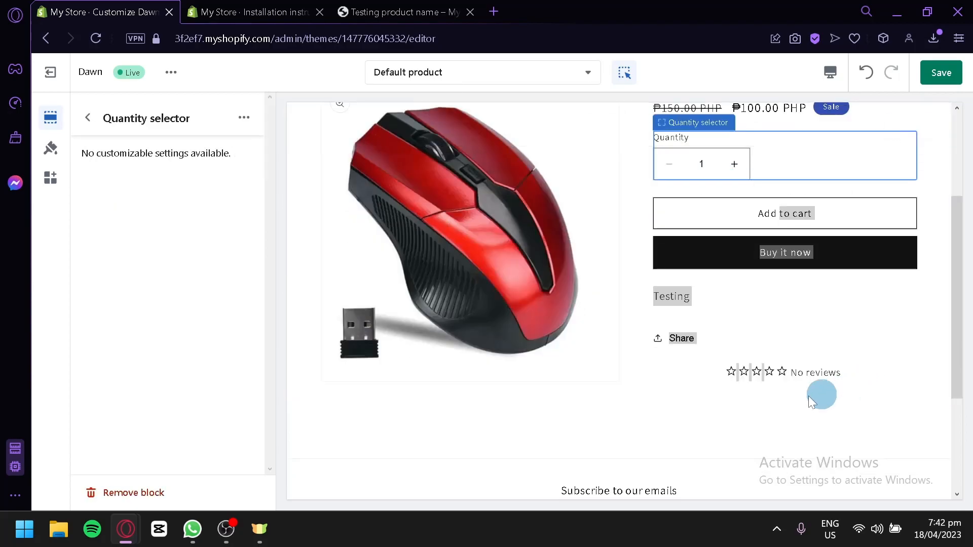
{"action": "left_click", "coordinate": [749, 371]}
{"action": "left_click", "coordinate": [88, 118]}
{"action": "mouse_move", "coordinate": [189, 349]}
{"action": "left_click_drag", "start_coordinate": [245, 346], "coordinate": [218, 435]}
{"action": "left_click", "coordinate": [835, 338]}
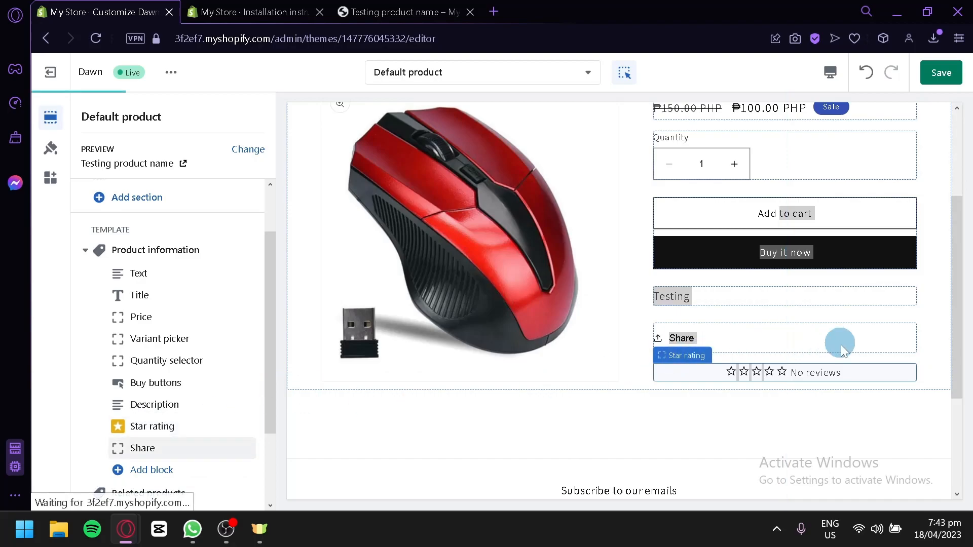
{"action": "scroll", "coordinate": [823, 401], "scroll_direction": "down", "scroll_amount": 2}
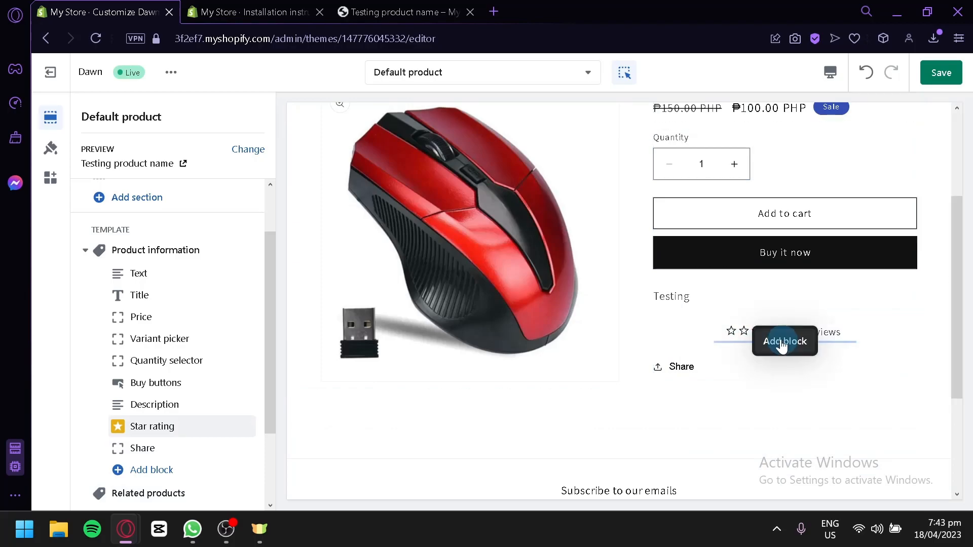
Step: Add the Product Reviews 'Reviews' block above Share, below Star rating, and save the theme
{"action": "scroll", "coordinate": [177, 377], "scroll_direction": "down", "scroll_amount": 2}
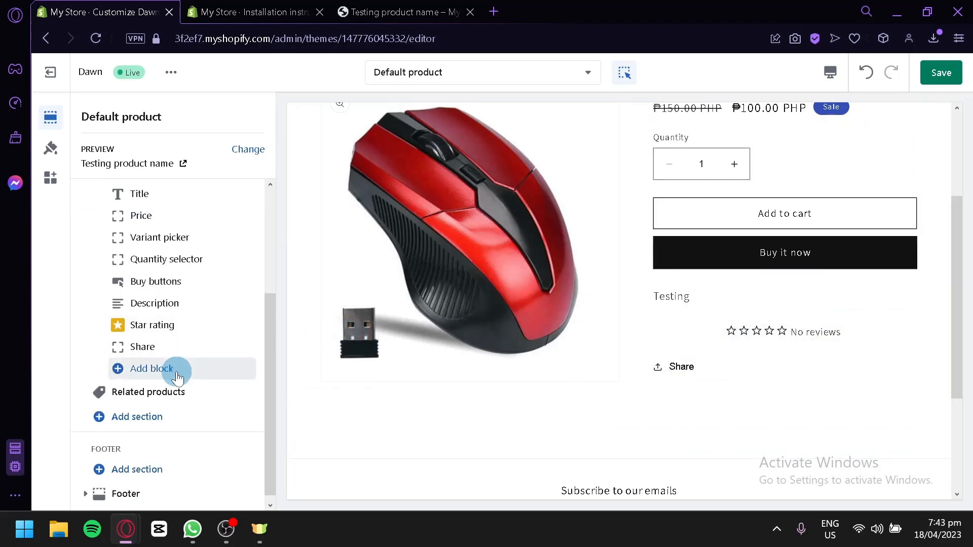
{"action": "left_click", "coordinate": [178, 375]}
{"action": "scroll", "coordinate": [375, 370], "scroll_direction": "down", "scroll_amount": 3}
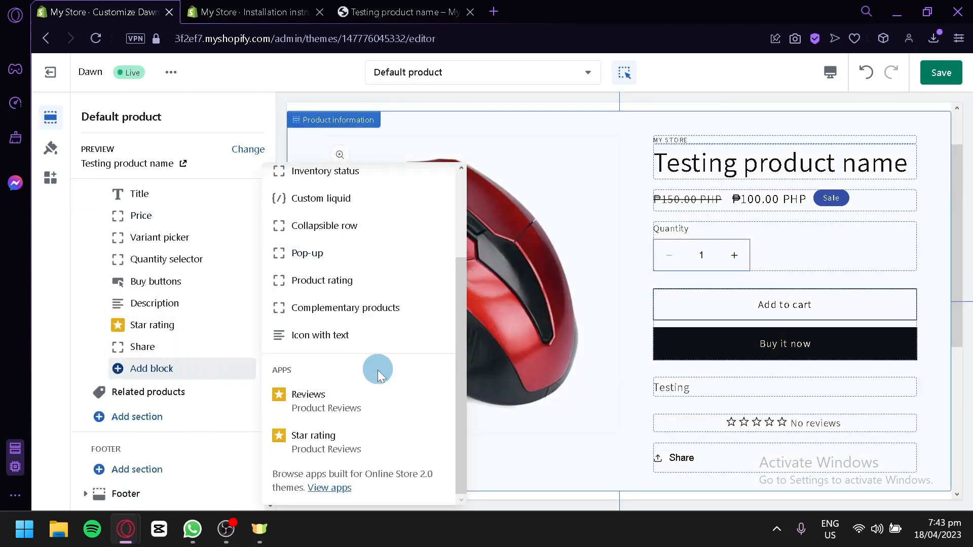
{"action": "left_click", "coordinate": [354, 410]}
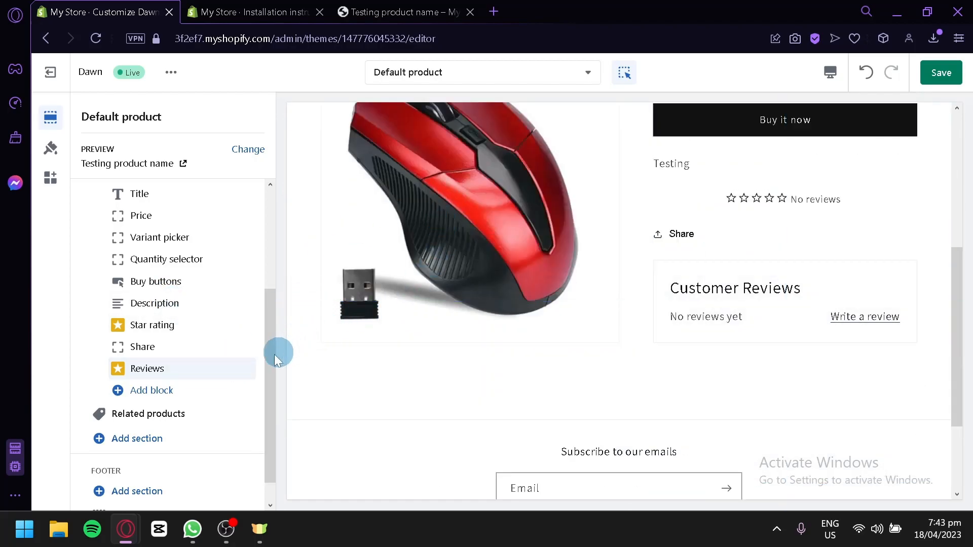
{"action": "left_click_drag", "start_coordinate": [251, 369], "coordinate": [232, 346]}
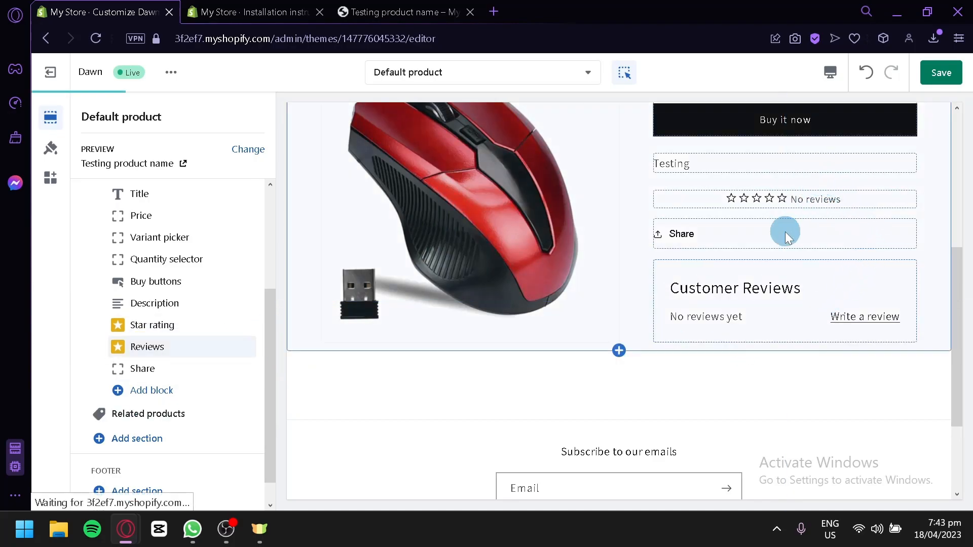
{"action": "scroll", "coordinate": [770, 332], "scroll_direction": "down", "scroll_amount": 4}
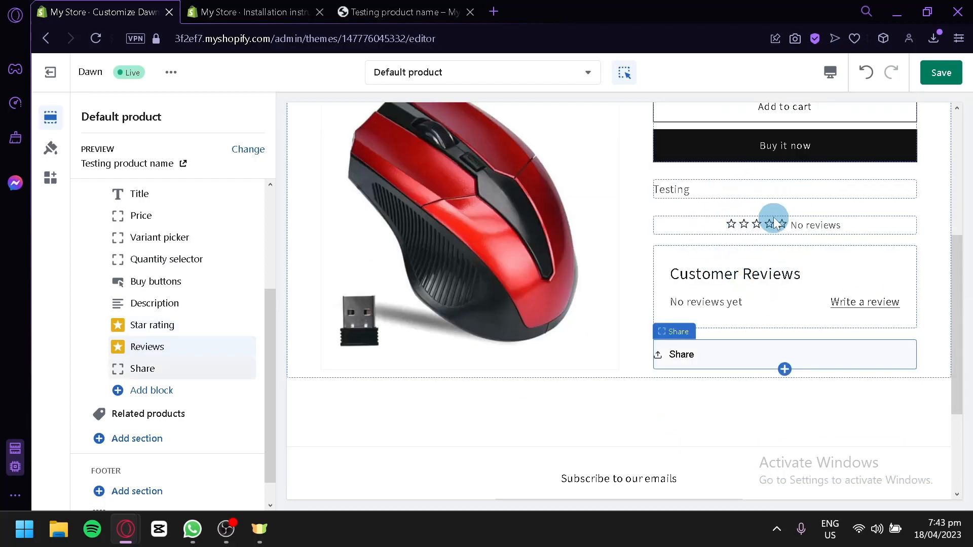
{"action": "left_click", "coordinate": [940, 74]}
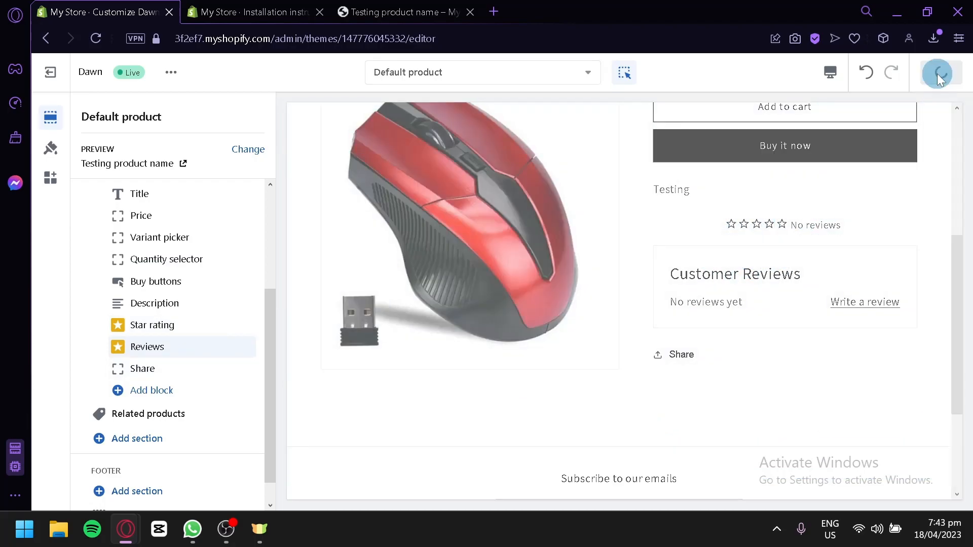
Step: Verify the Product Reviews app blocks, dismiss the installed message, and return to the Dawn editor
{"action": "left_click", "coordinate": [238, 11]}
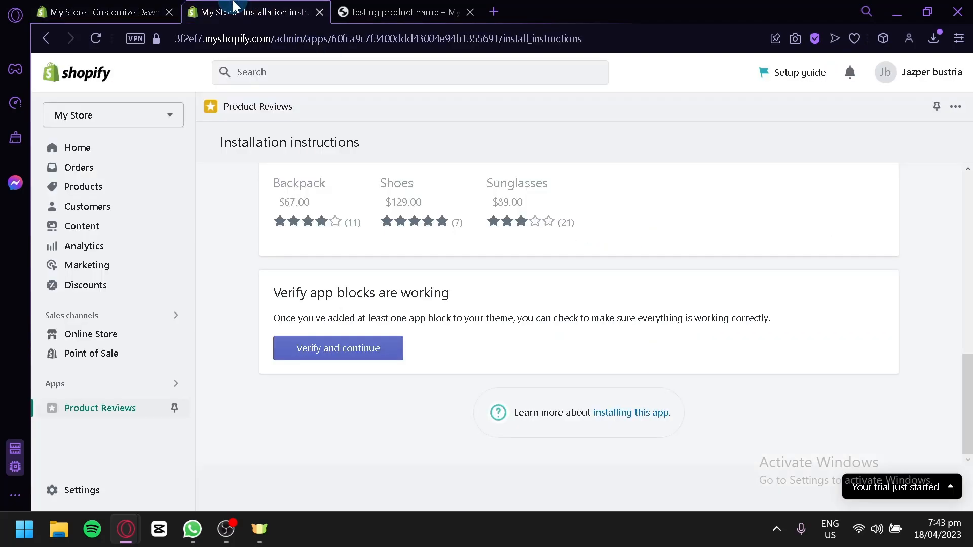
{"action": "left_click", "coordinate": [310, 349]}
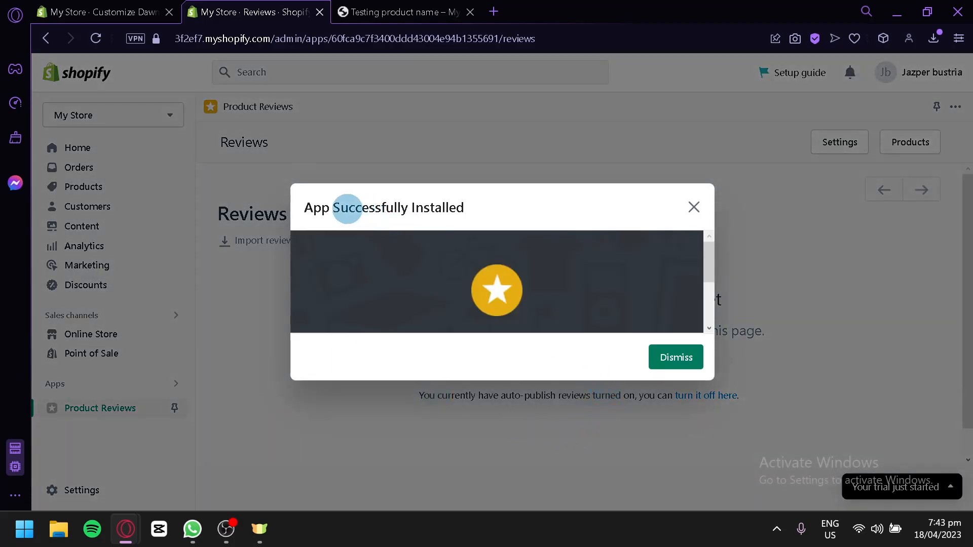
{"action": "left_click", "coordinate": [676, 357]}
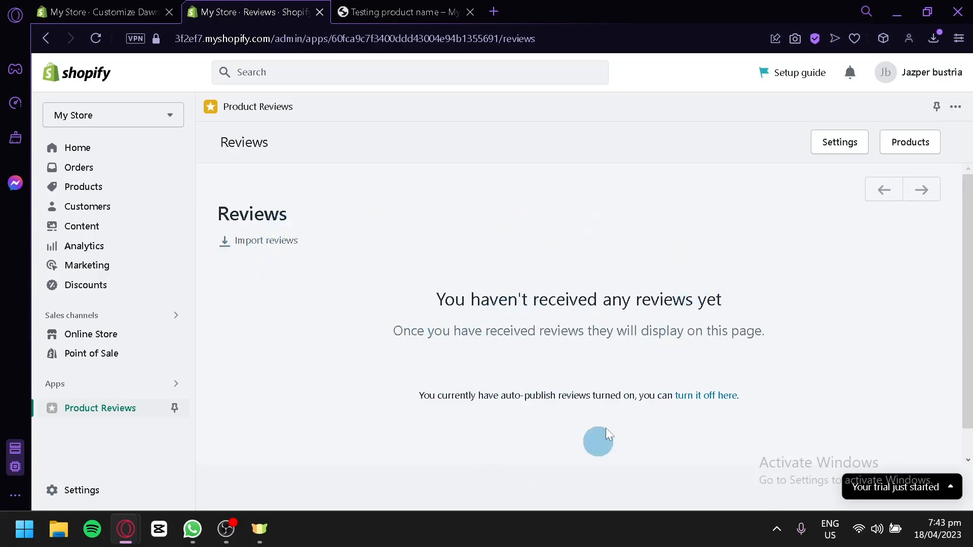
{"action": "left_click", "coordinate": [70, 7]}
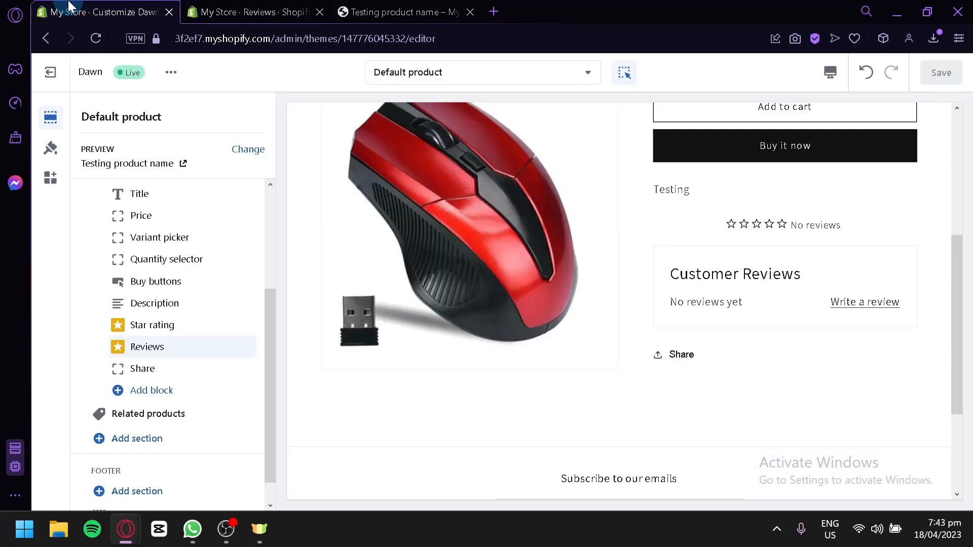
Step: Open the review form and enter the reviewer's name, then move to the e-mail field
{"action": "left_click", "coordinate": [841, 302]}
{"action": "left_click", "coordinate": [862, 327]}
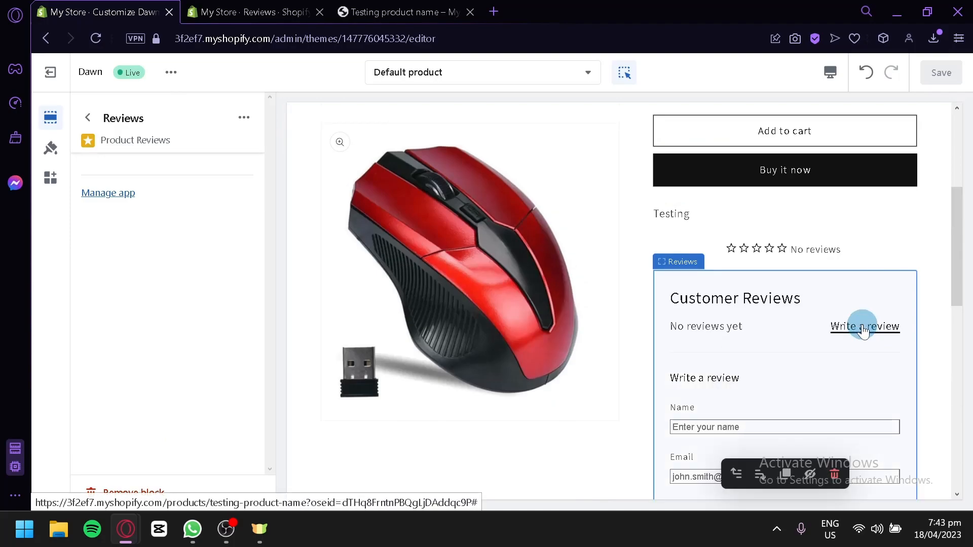
{"action": "scroll", "coordinate": [856, 334], "scroll_direction": "down", "scroll_amount": 2}
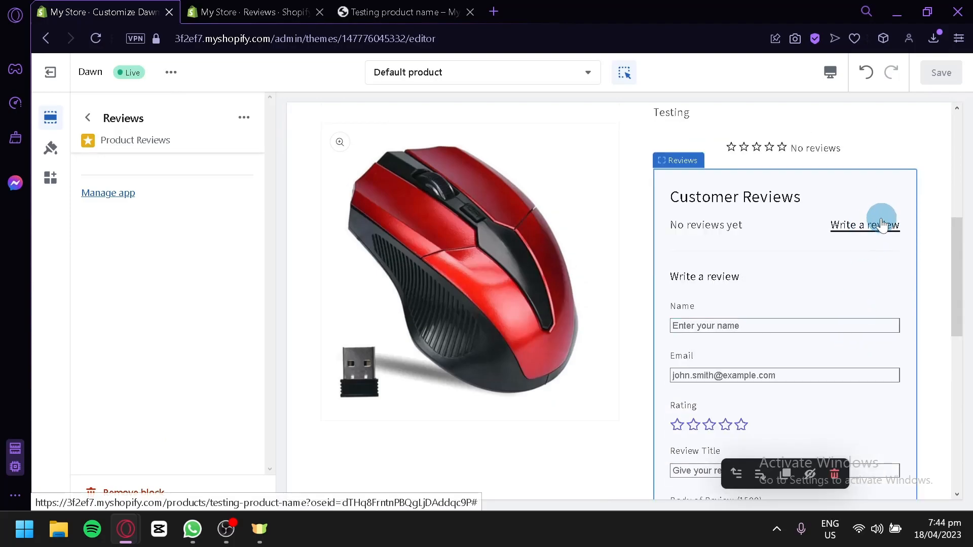
{"action": "scroll", "coordinate": [760, 243], "scroll_direction": "down", "scroll_amount": 2}
{"action": "left_click", "coordinate": [728, 225]}
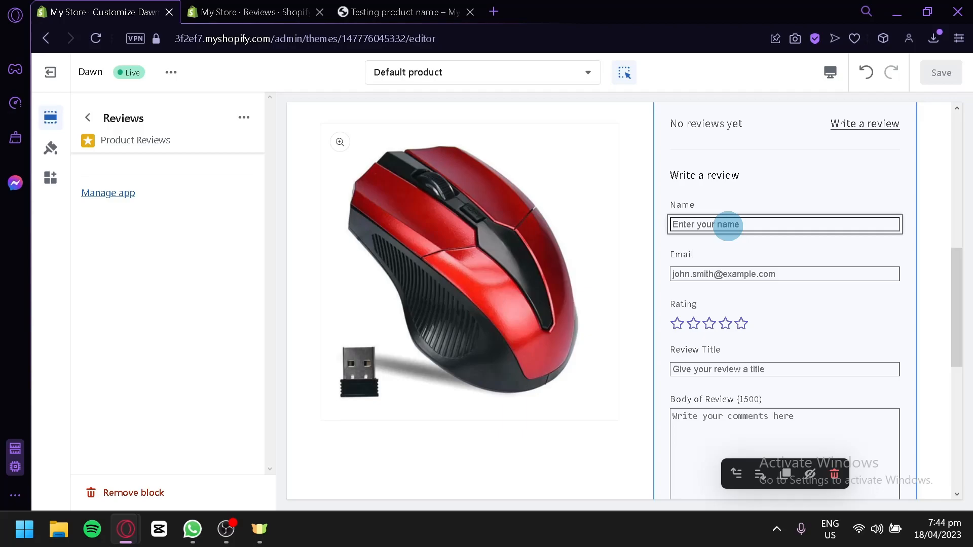
{"action": "type", "text": "Jannette"}
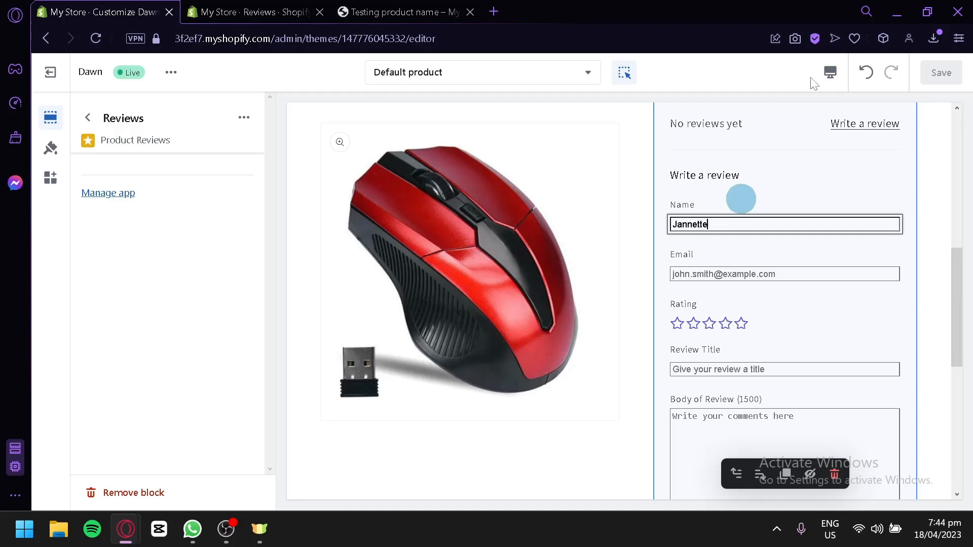
{"action": "left_click", "coordinate": [706, 276]}
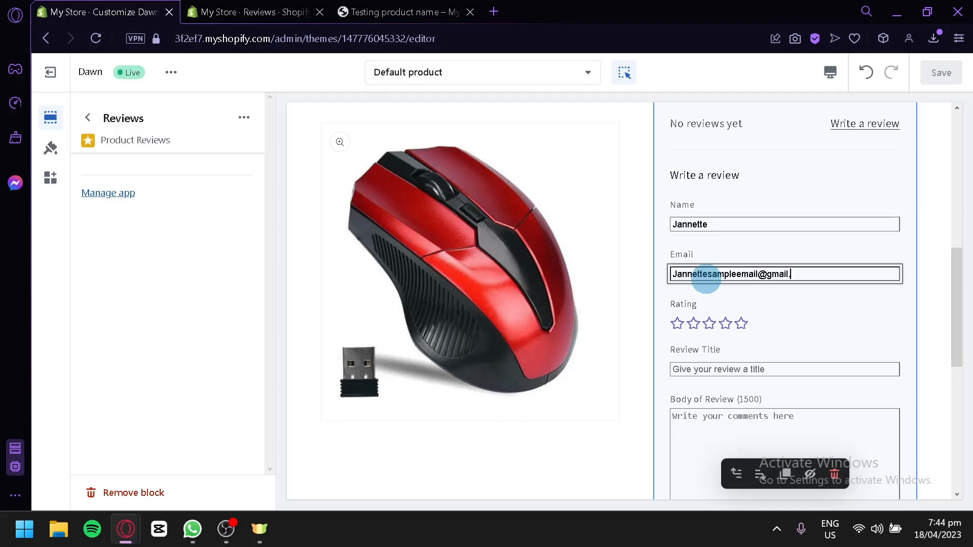
Step: Rate four stars, title 'Very Good!', body 'Will Buy again!', submit, and reload the preview
{"action": "left_click", "coordinate": [726, 324]}
{"action": "scroll", "coordinate": [742, 347], "scroll_direction": "down", "scroll_amount": 2}
{"action": "left_click", "coordinate": [743, 271]}
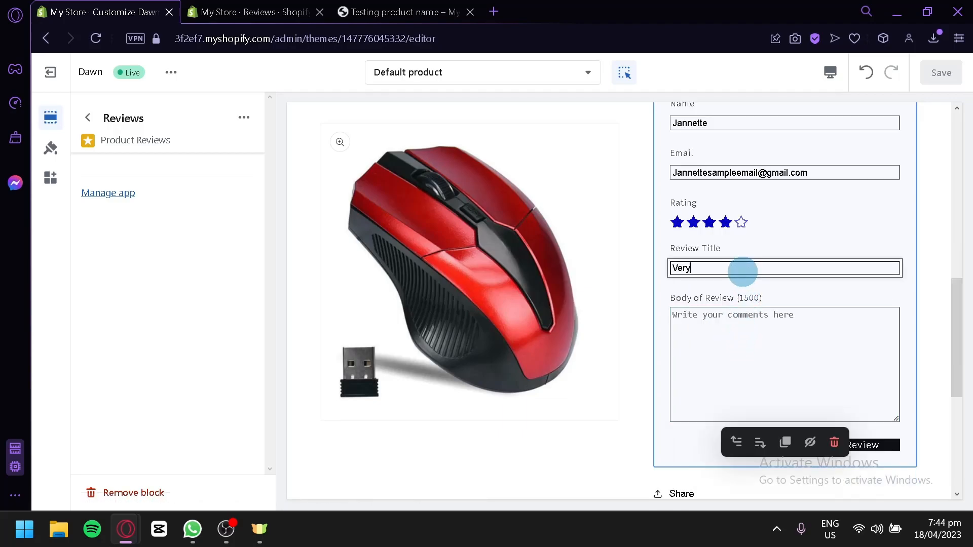
{"action": "type", "text": "Very Good!"}
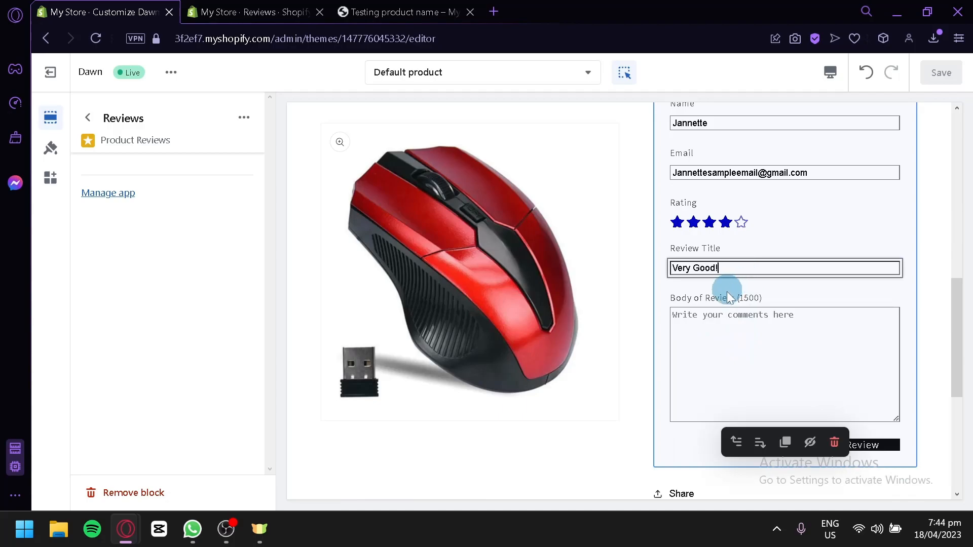
{"action": "left_click", "coordinate": [736, 311]}
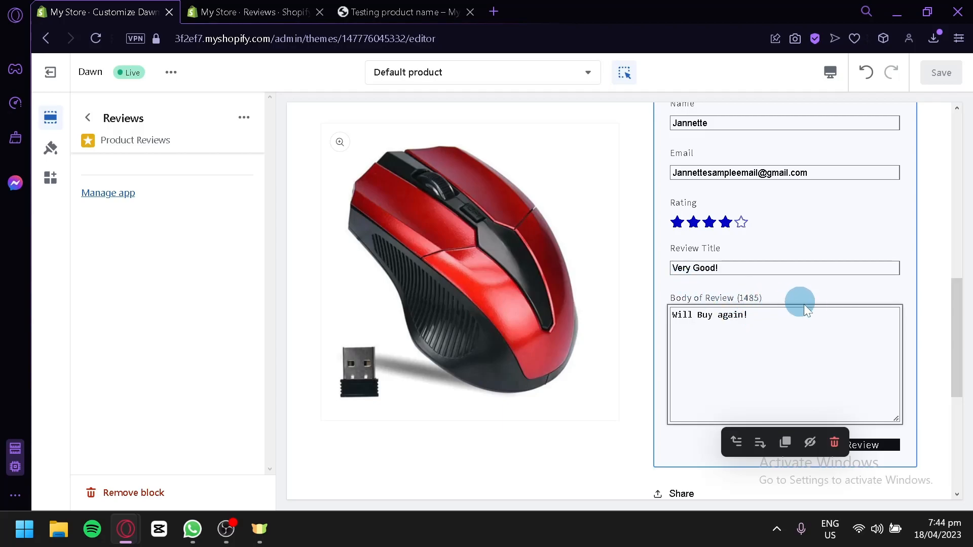
{"action": "scroll", "coordinate": [810, 309], "scroll_direction": "down", "scroll_amount": 2}
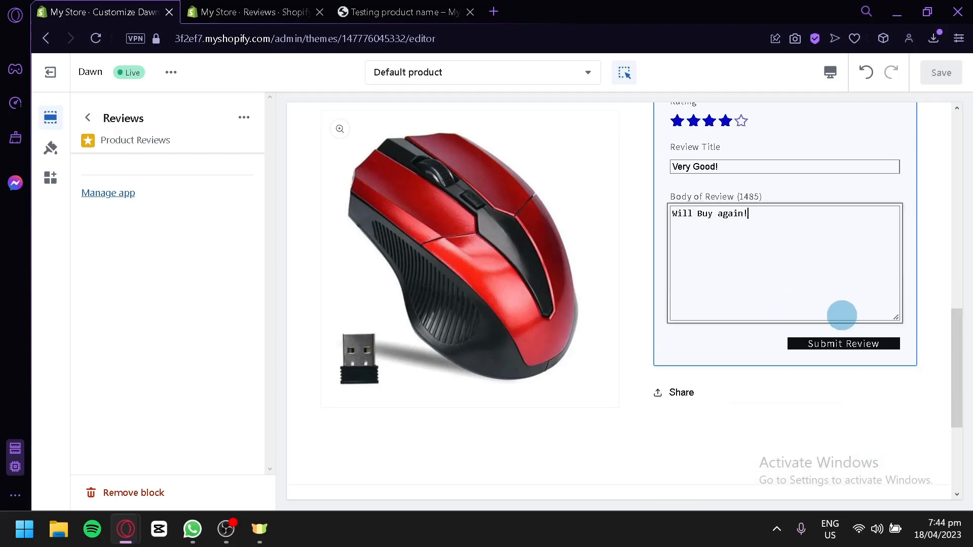
{"action": "left_click", "coordinate": [852, 349]}
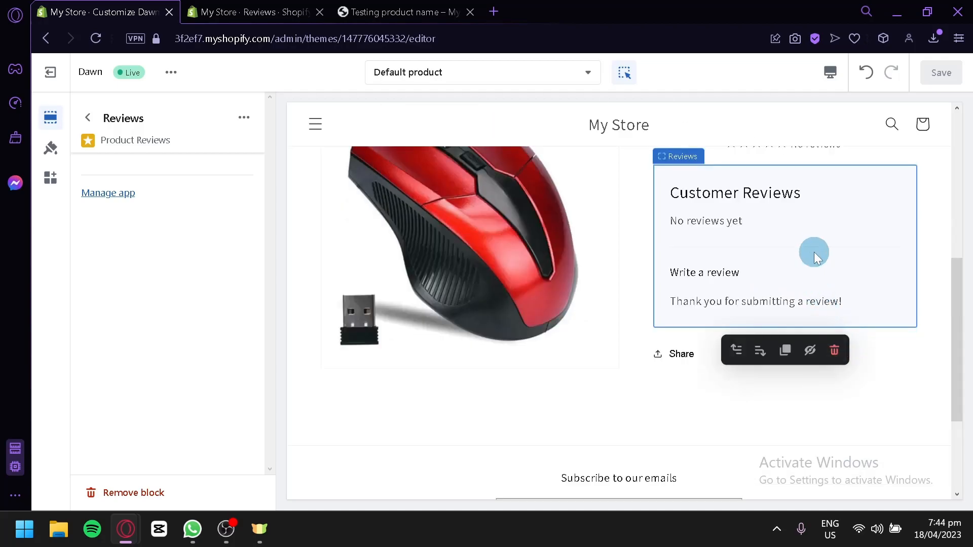
{"action": "scroll", "coordinate": [815, 257], "scroll_direction": "up", "scroll_amount": 2}
{"action": "scroll", "coordinate": [813, 248], "scroll_direction": "down", "scroll_amount": 2}
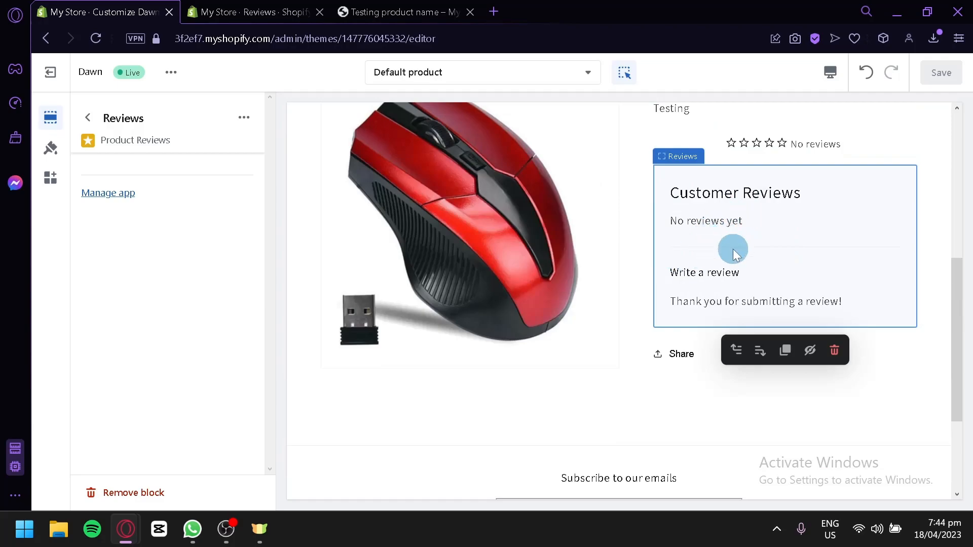
{"action": "left_click", "coordinate": [94, 40]}
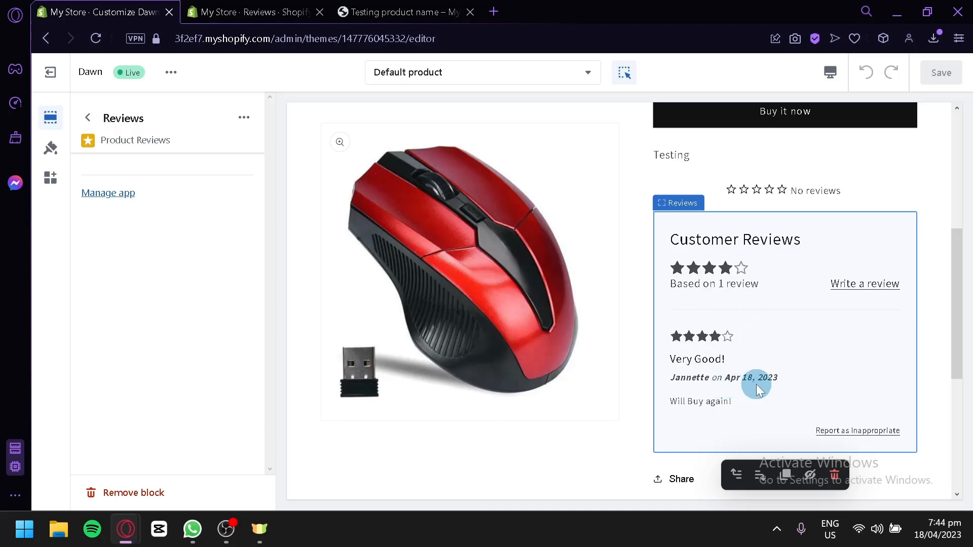
Step: Inspect the Star rating block's product setting, then return to Product information settings
{"action": "left_click", "coordinate": [729, 191]}
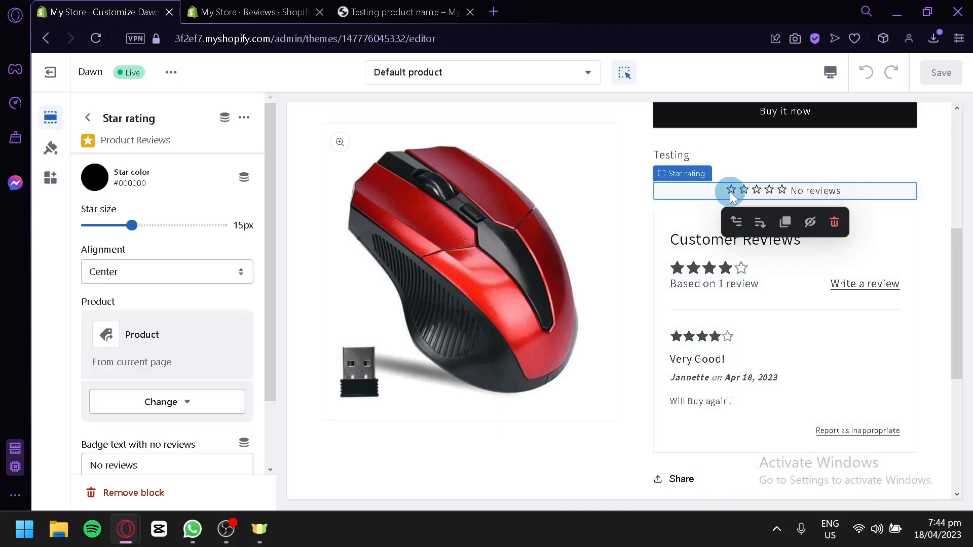
{"action": "scroll", "coordinate": [202, 282], "scroll_direction": "down", "scroll_amount": 2}
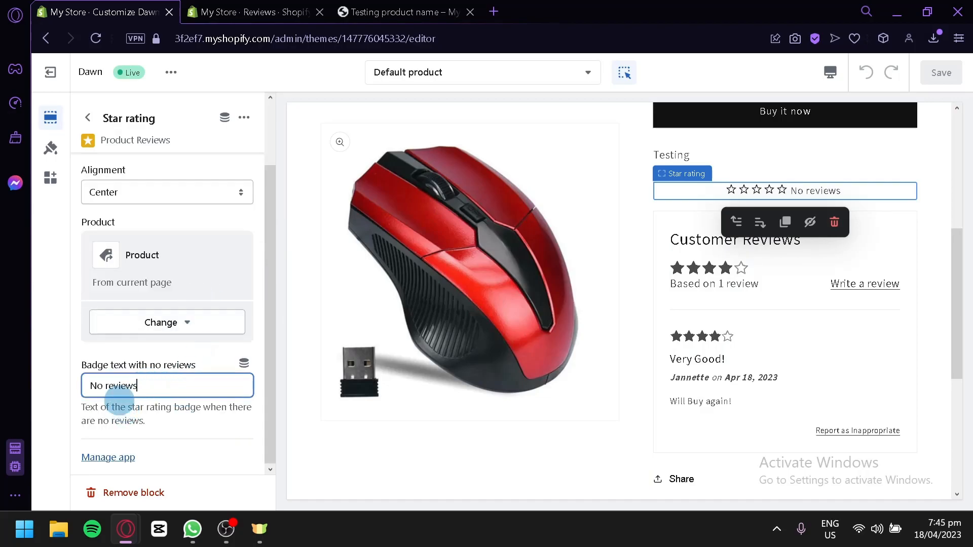
{"action": "left_click", "coordinate": [185, 316]}
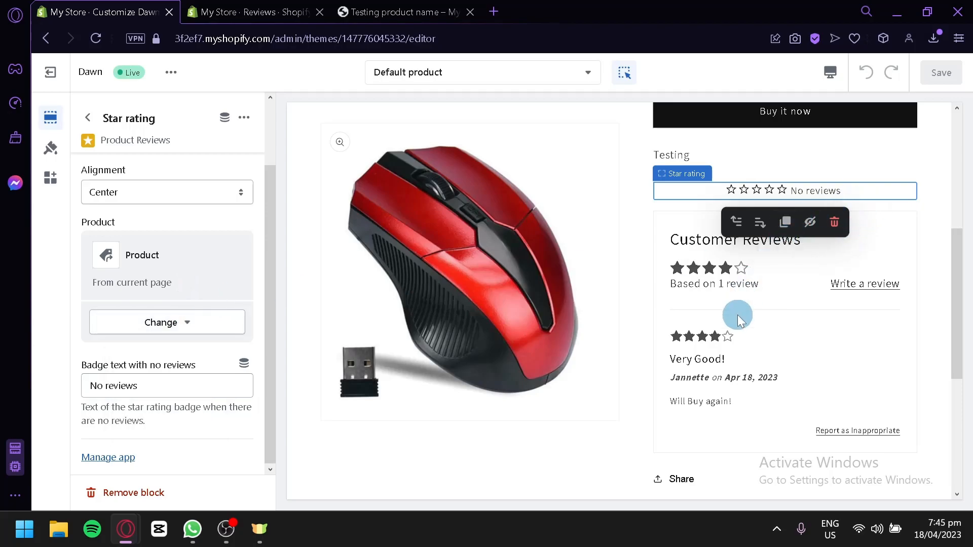
{"action": "scroll", "coordinate": [719, 313], "scroll_direction": "up", "scroll_amount": 2}
{"action": "scroll", "coordinate": [135, 314], "scroll_direction": "up", "scroll_amount": 2}
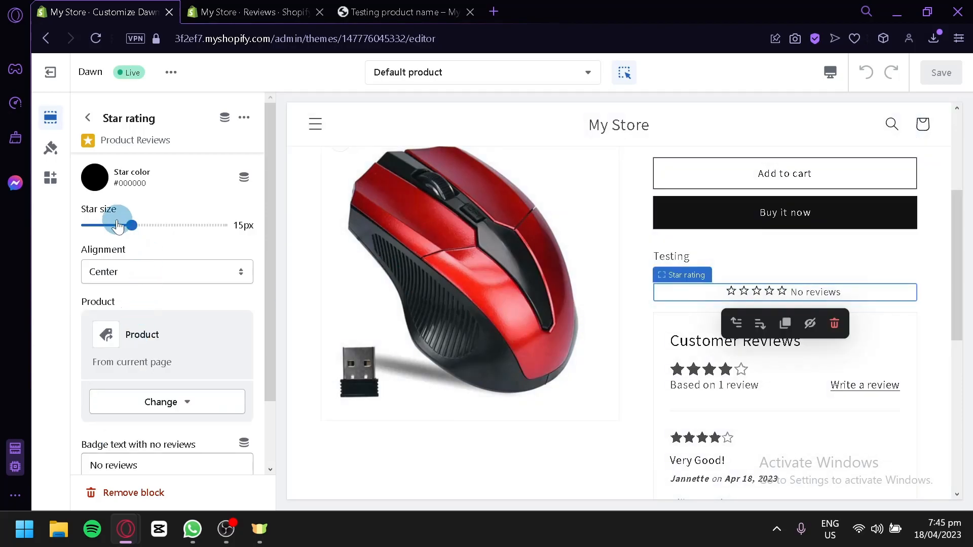
{"action": "scroll", "coordinate": [135, 269], "scroll_direction": "down", "scroll_amount": 2}
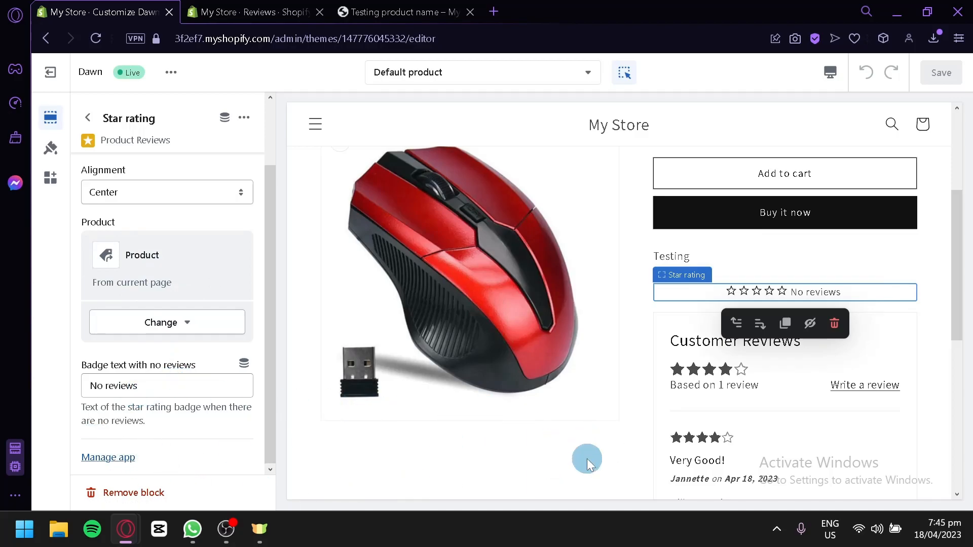
{"action": "left_click", "coordinate": [625, 416]}
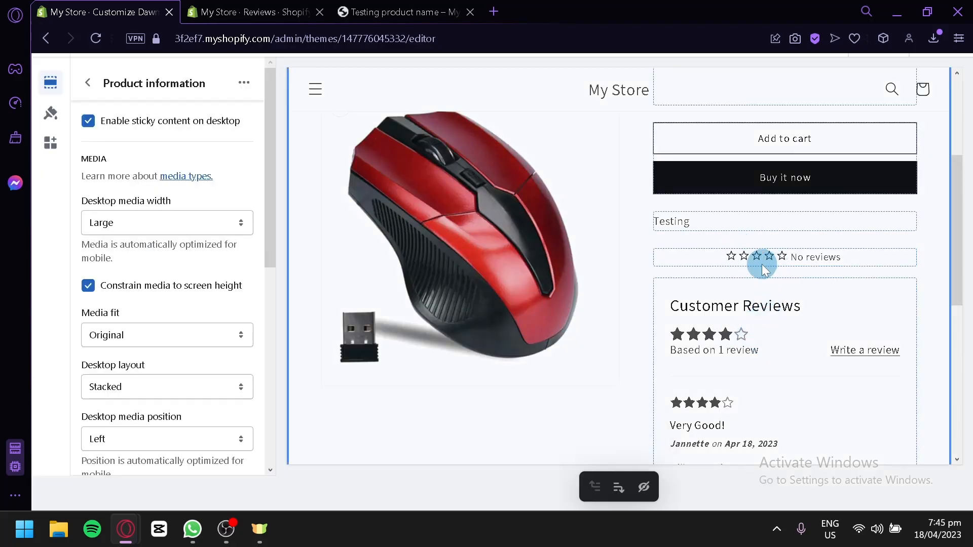
{"action": "scroll", "coordinate": [763, 266], "scroll_direction": "down", "scroll_amount": 2}
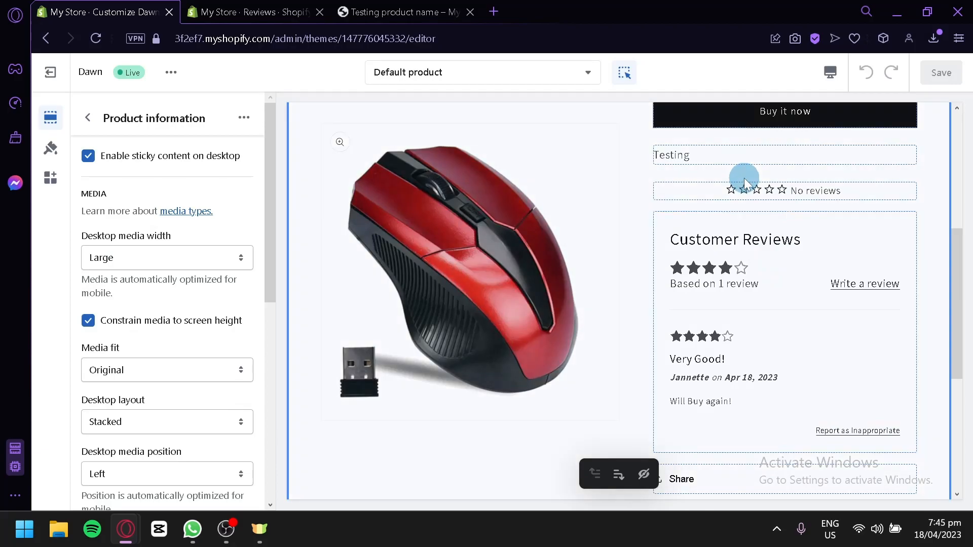
{"action": "scroll", "coordinate": [716, 287], "scroll_direction": "down", "scroll_amount": 2}
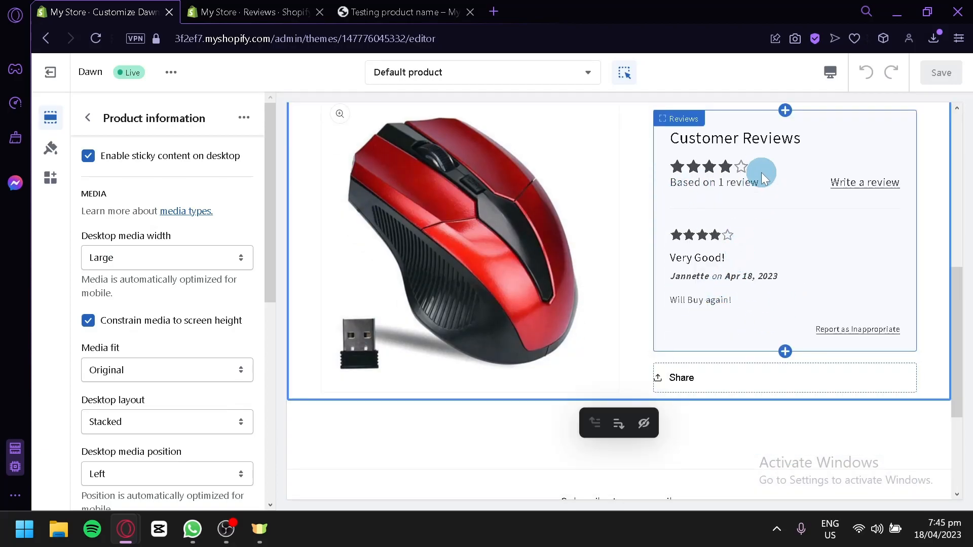
Step: Reload the Product Reviews admin page so the new review appears in the list
{"action": "left_click", "coordinate": [249, 6]}
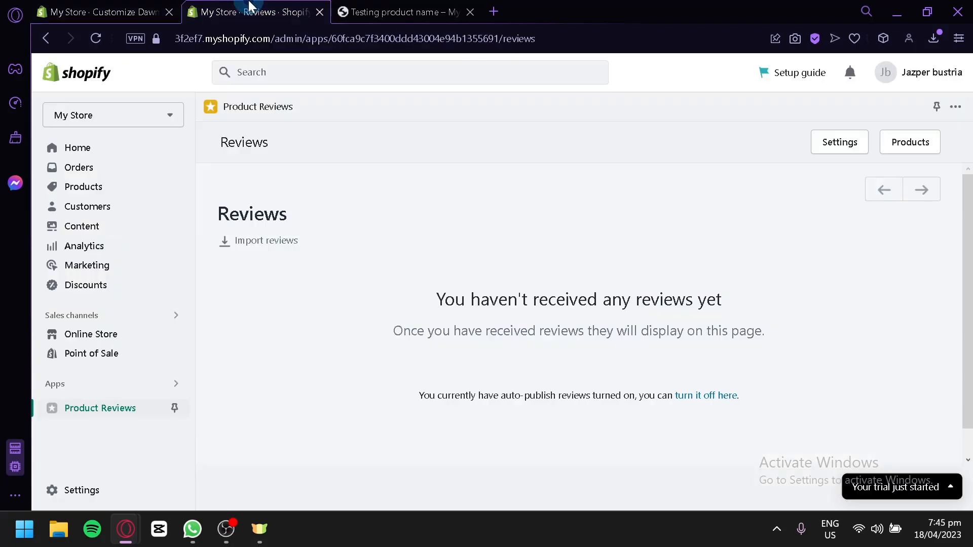
{"action": "left_click", "coordinate": [100, 44]}
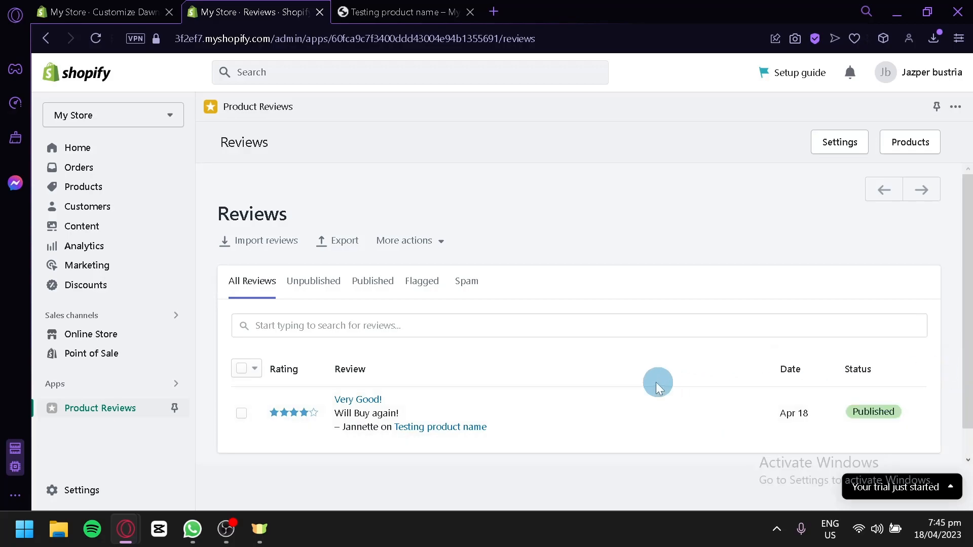
{"action": "scroll", "coordinate": [658, 382], "scroll_direction": "down", "scroll_amount": 1}
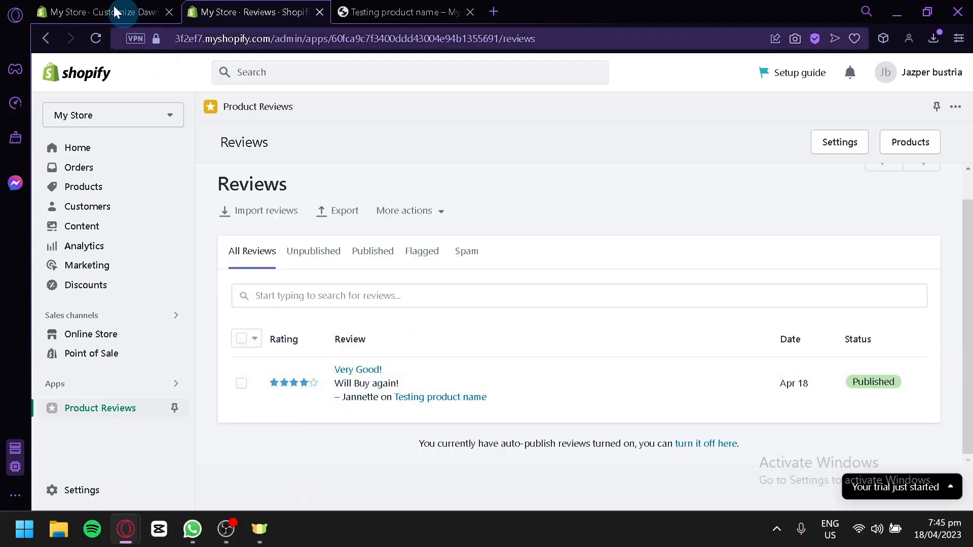
{"action": "left_click", "coordinate": [76, 11]}
{"action": "left_click", "coordinate": [248, 12]}
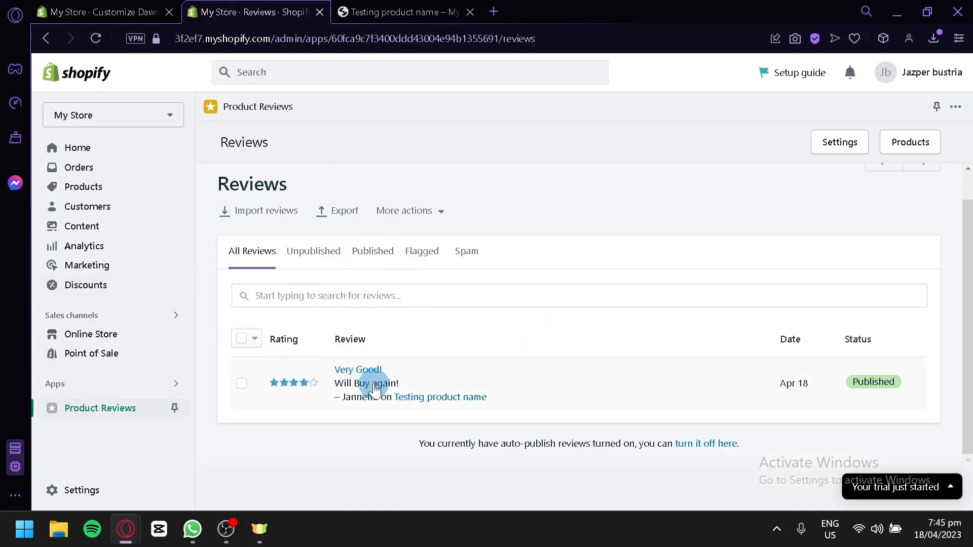
Step: Open the Very Good! review and post the reply 'THank you'
{"action": "left_click", "coordinate": [540, 400]}
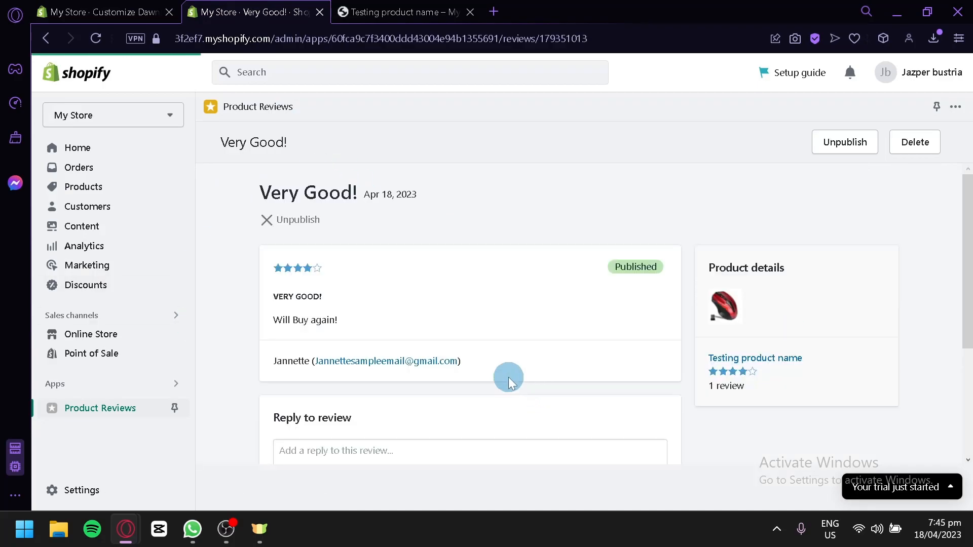
{"action": "scroll", "coordinate": [348, 252], "scroll_direction": "down", "scroll_amount": 2}
{"action": "scroll", "coordinate": [439, 282], "scroll_direction": "up", "scroll_amount": 2}
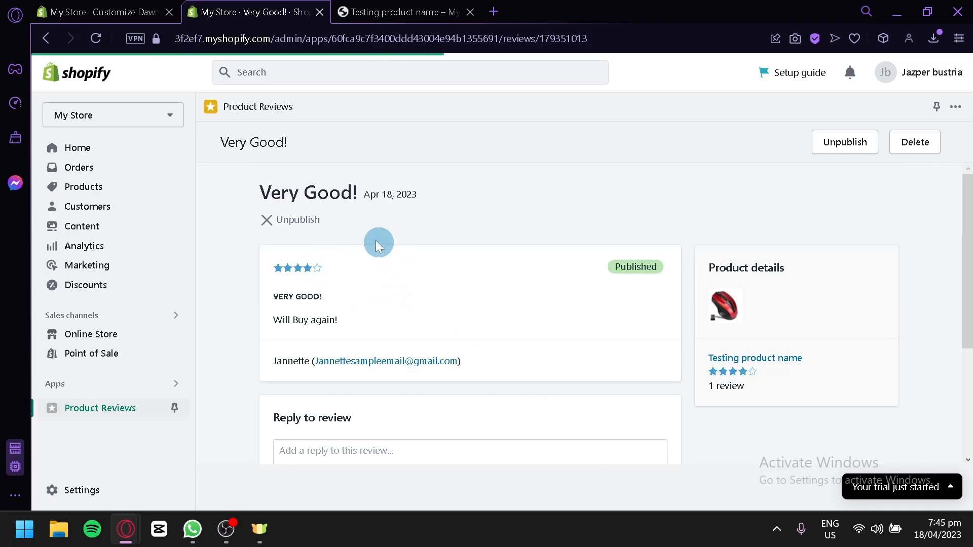
{"action": "scroll", "coordinate": [377, 286], "scroll_direction": "down", "scroll_amount": 2}
{"action": "scroll", "coordinate": [751, 224], "scroll_direction": "up", "scroll_amount": 2}
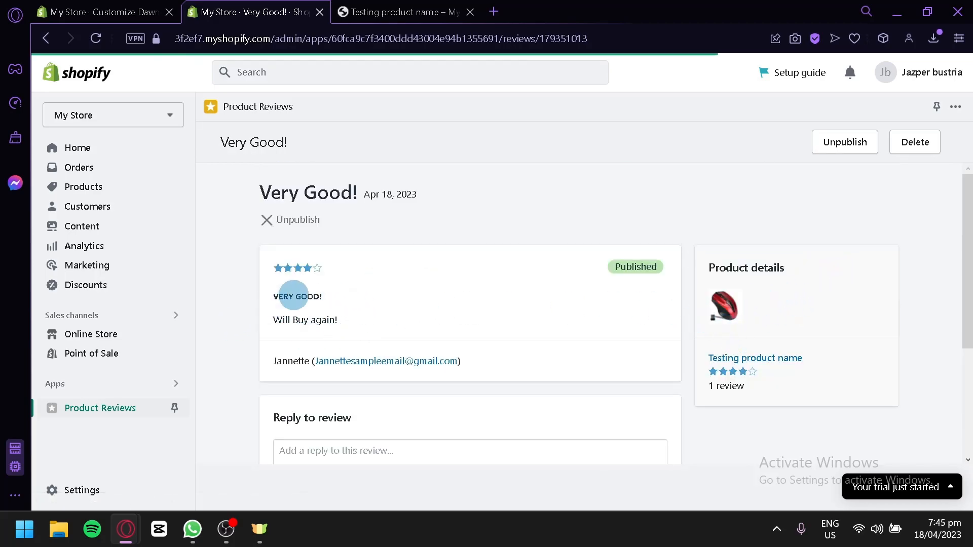
{"action": "scroll", "coordinate": [327, 323], "scroll_direction": "down", "scroll_amount": 2}
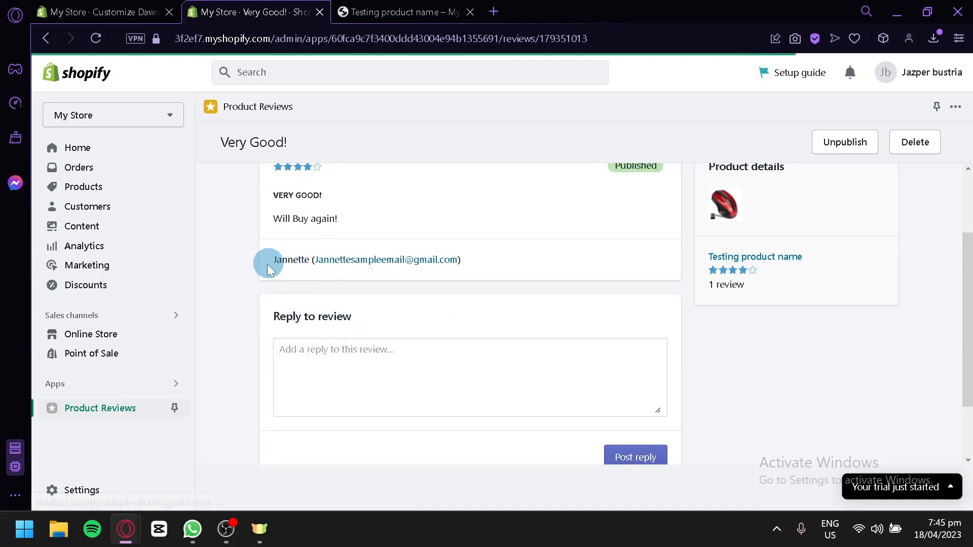
{"action": "scroll", "coordinate": [426, 340], "scroll_direction": "down", "scroll_amount": 2}
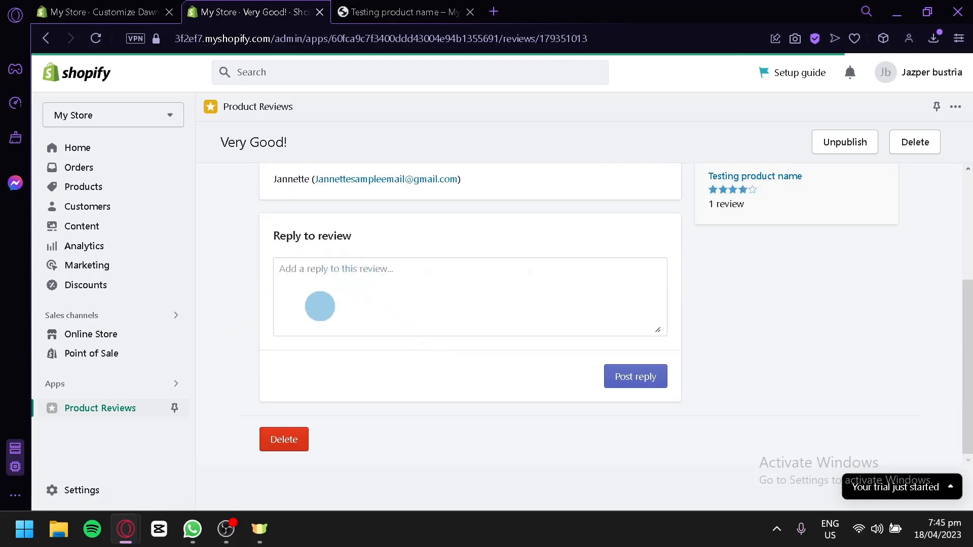
{"action": "left_click", "coordinate": [343, 296]}
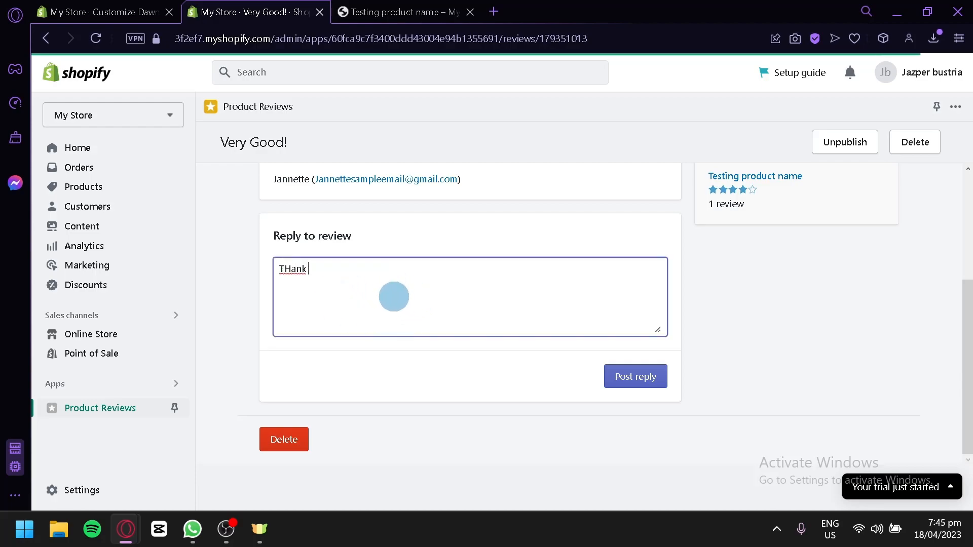
{"action": "left_click", "coordinate": [637, 376]}
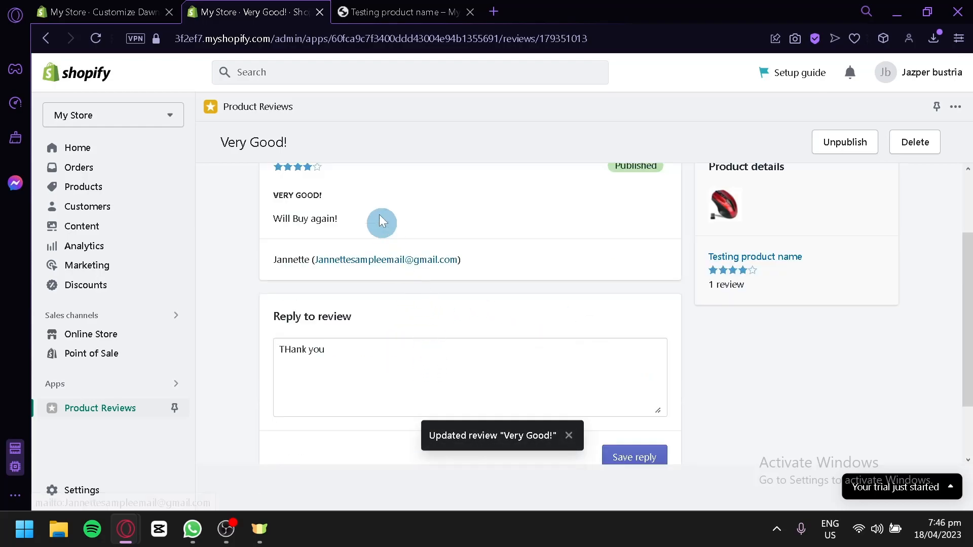
Step: Unpublish the Very Good! review, then publish it again
{"action": "left_click", "coordinate": [267, 220]}
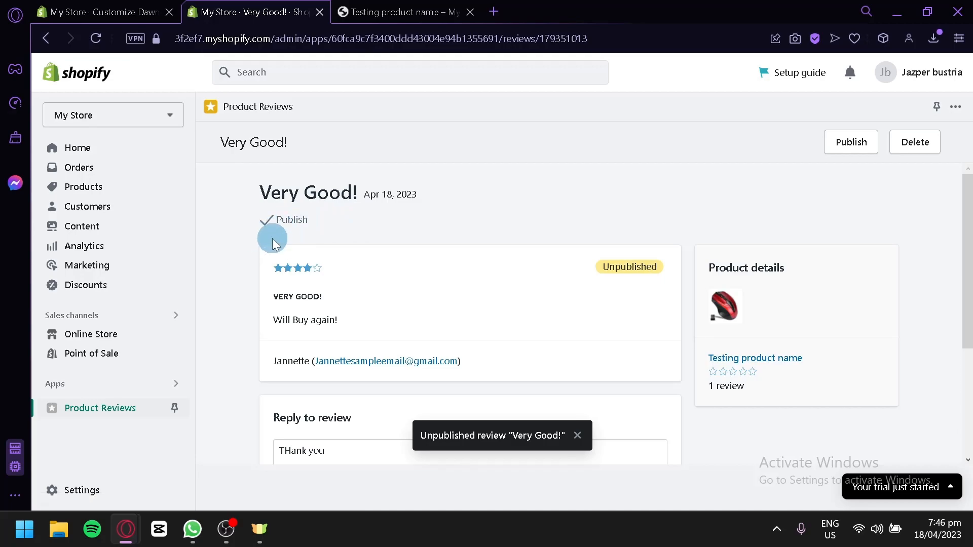
{"action": "left_click", "coordinate": [129, 11]}
{"action": "left_click", "coordinate": [248, 7]}
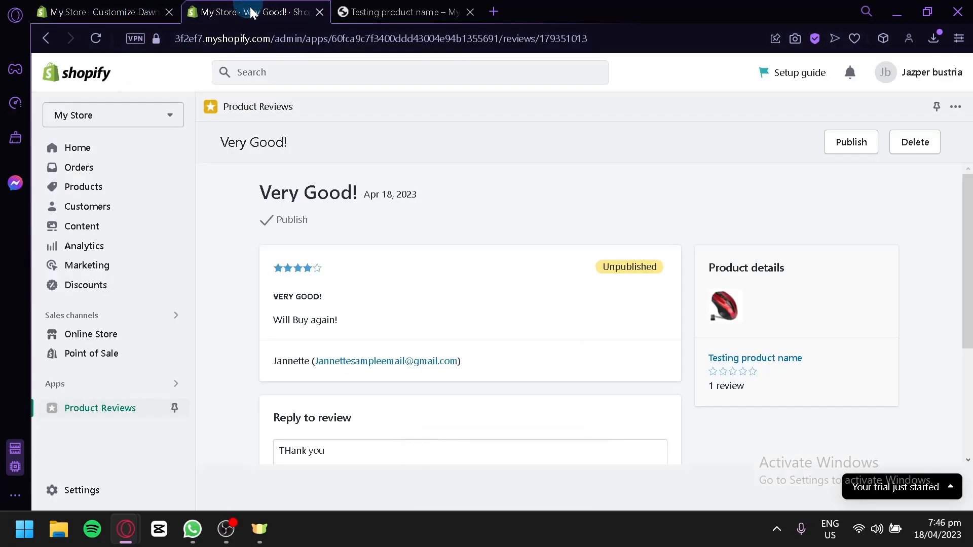
{"action": "left_click", "coordinate": [284, 223]}
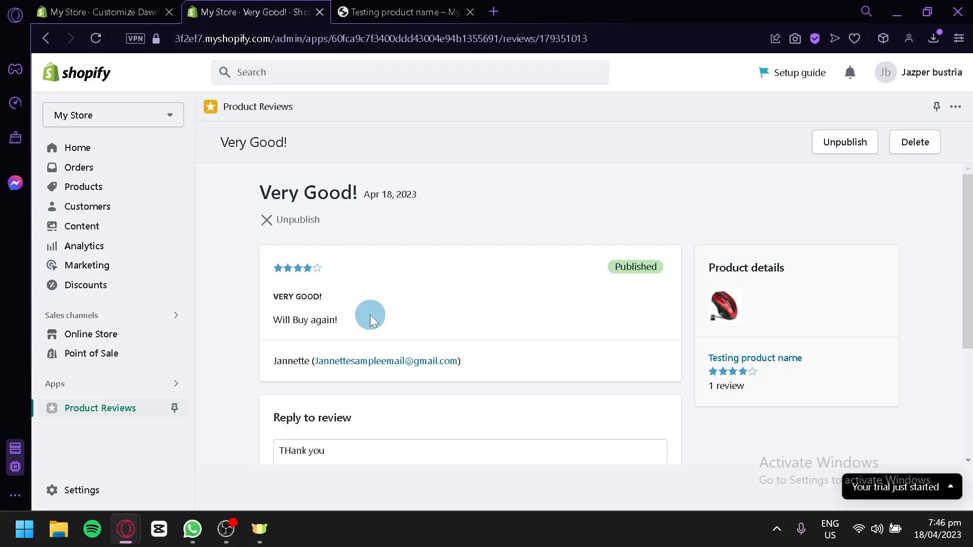
Step: Return to the Product Reviews list, select all reviews, and dismiss Bulk actions unchanged
{"action": "left_click", "coordinate": [253, 107]}
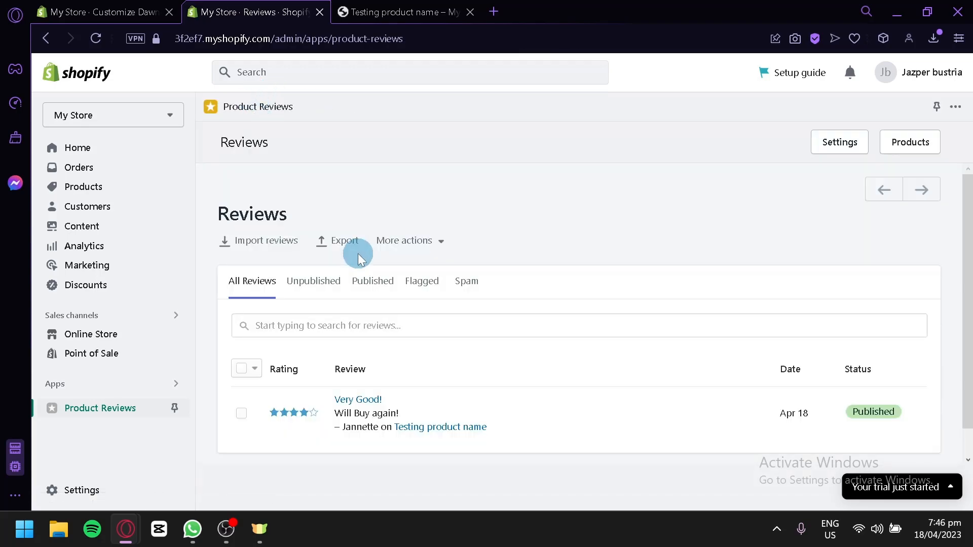
{"action": "scroll", "coordinate": [359, 255], "scroll_direction": "down", "scroll_amount": 1}
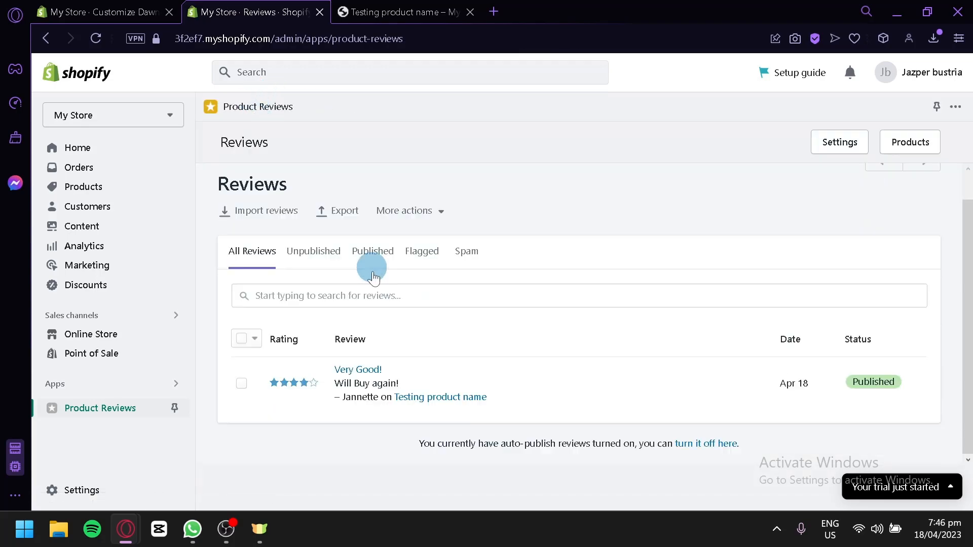
{"action": "left_click", "coordinate": [242, 345]}
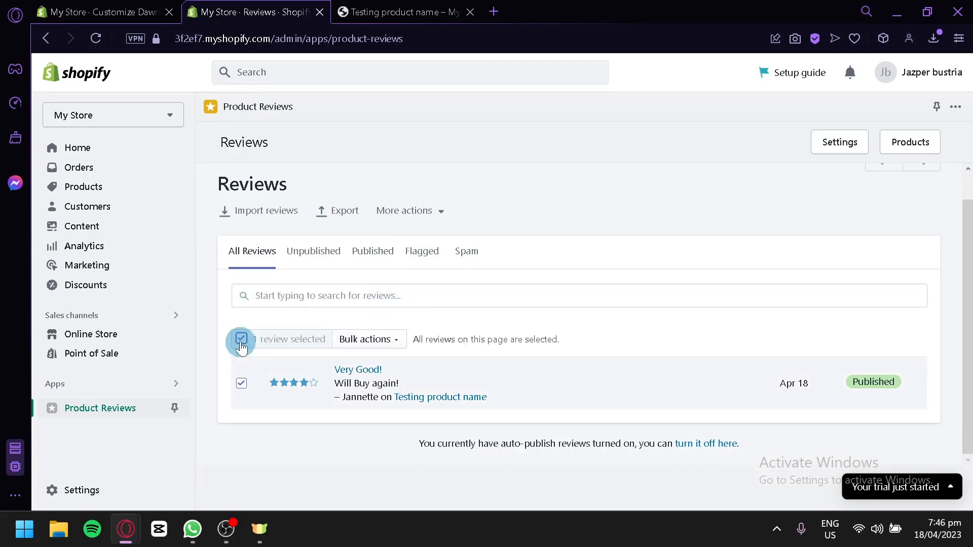
{"action": "left_click", "coordinate": [347, 344]}
{"action": "scroll", "coordinate": [405, 385], "scroll_direction": "down", "scroll_amount": 1}
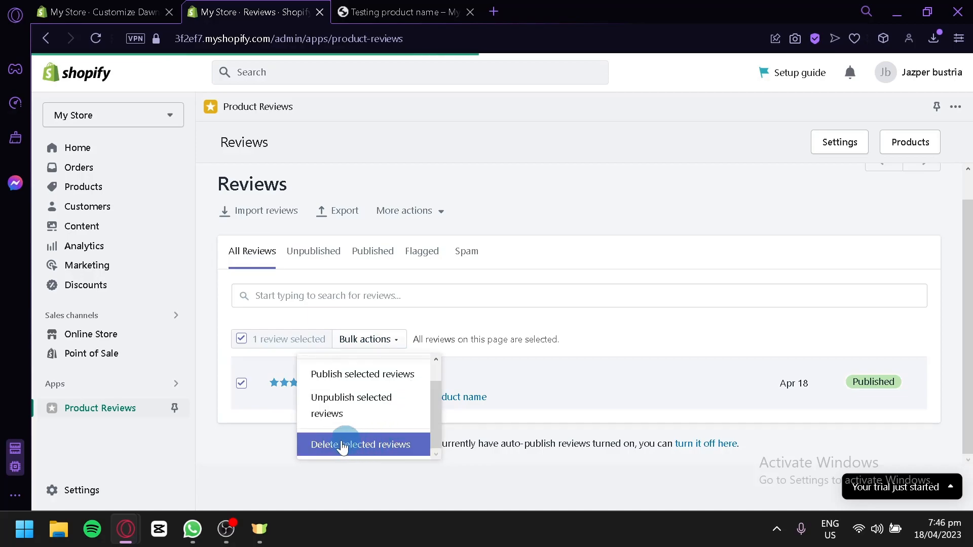
{"action": "left_click", "coordinate": [652, 444]}
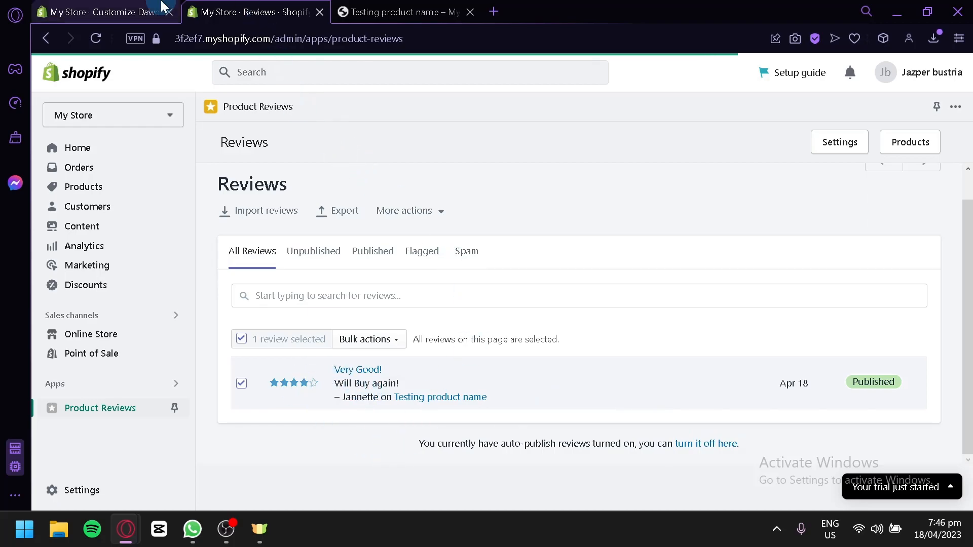
Step: Reload the storefront red-mouse product page to show the Very Good! review and its reply
{"action": "left_click", "coordinate": [405, 11]}
{"action": "scroll", "coordinate": [497, 273], "scroll_direction": "down", "scroll_amount": 6}
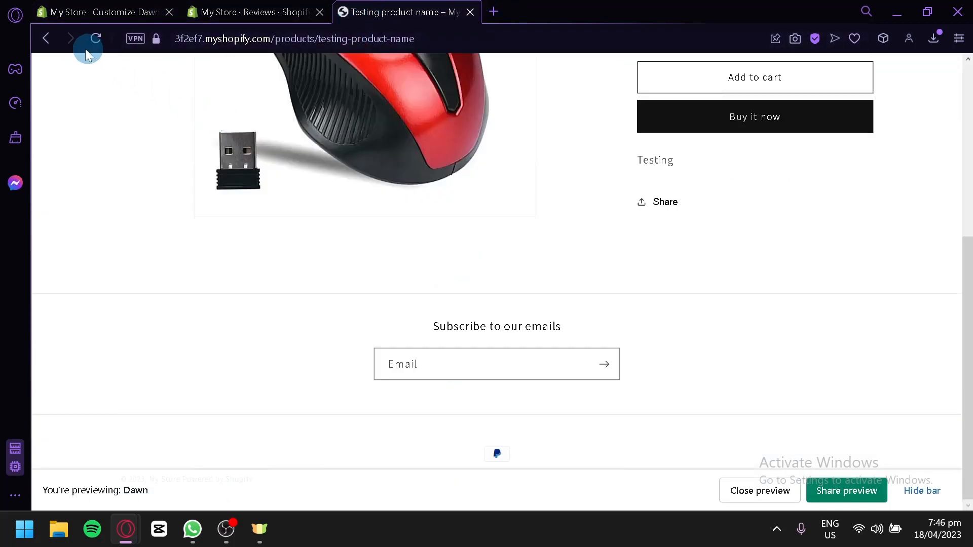
{"action": "left_click", "coordinate": [105, 37]}
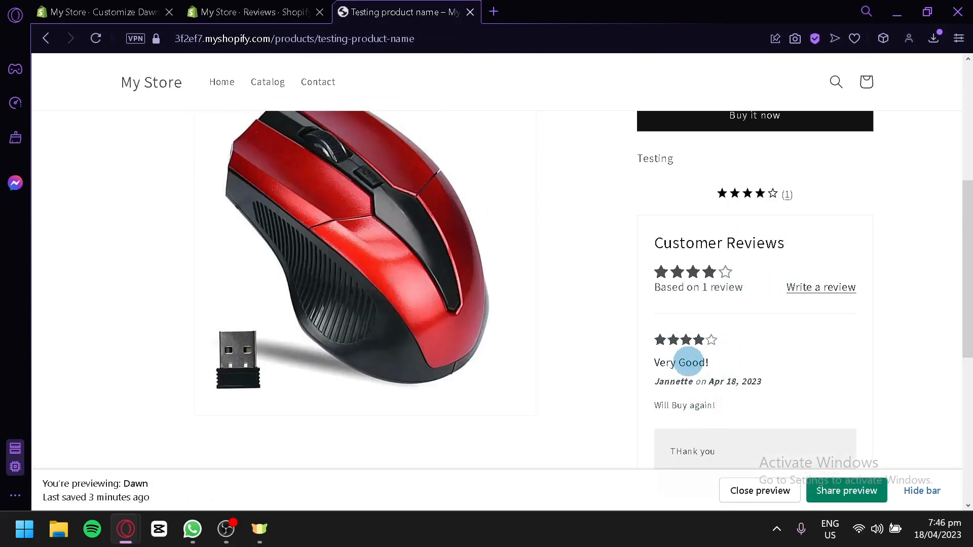
{"action": "scroll", "coordinate": [684, 362], "scroll_direction": "down", "scroll_amount": 2}
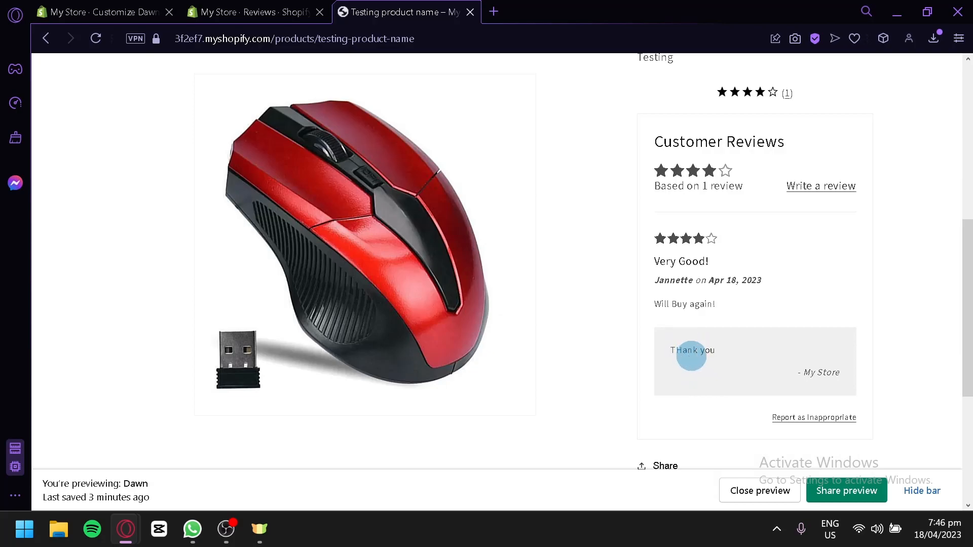
Step: Return from the storefront to the Customize Dawn theme editor preview
{"action": "left_click", "coordinate": [208, 11]}
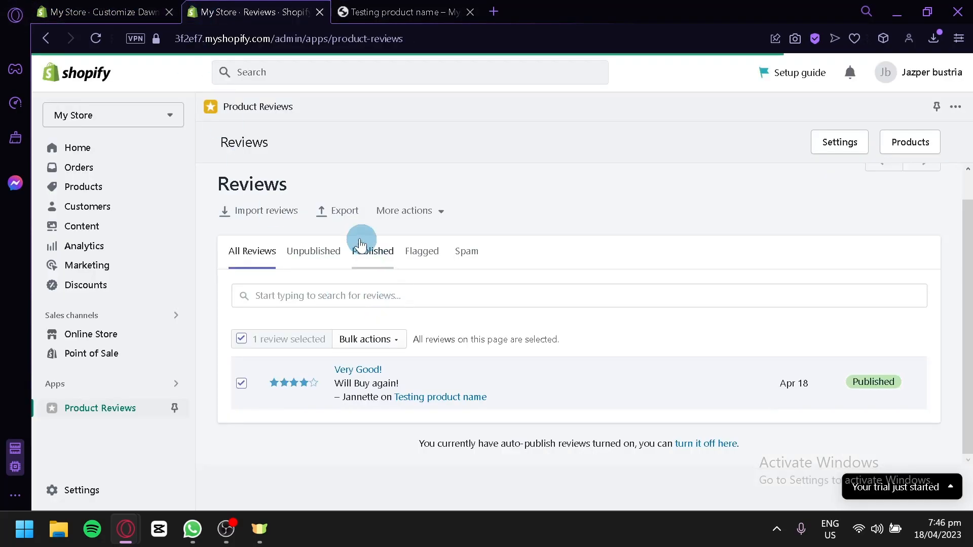
{"action": "left_click", "coordinate": [369, 10]}
{"action": "scroll", "coordinate": [767, 303], "scroll_direction": "up", "scroll_amount": 2}
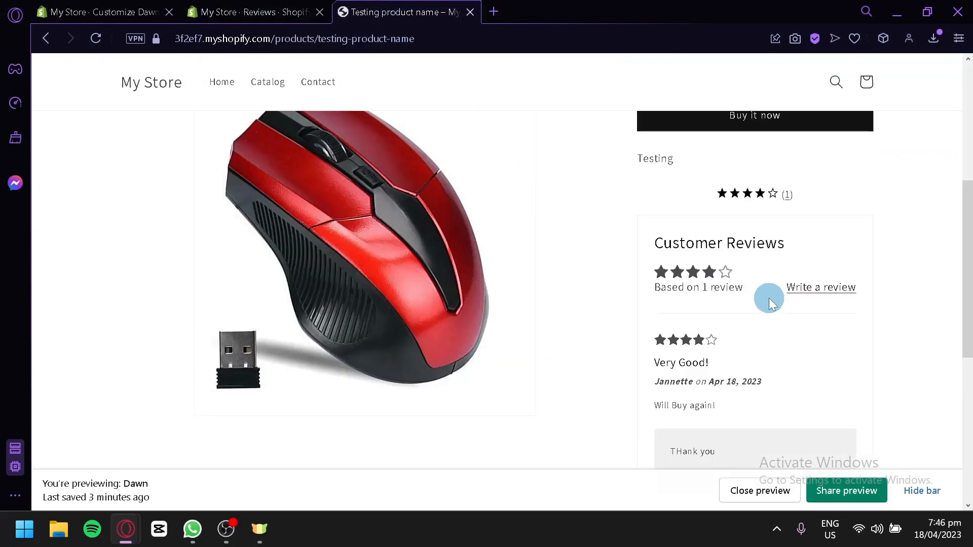
{"action": "left_click", "coordinate": [255, 8]}
{"action": "left_click", "coordinate": [146, 6]}
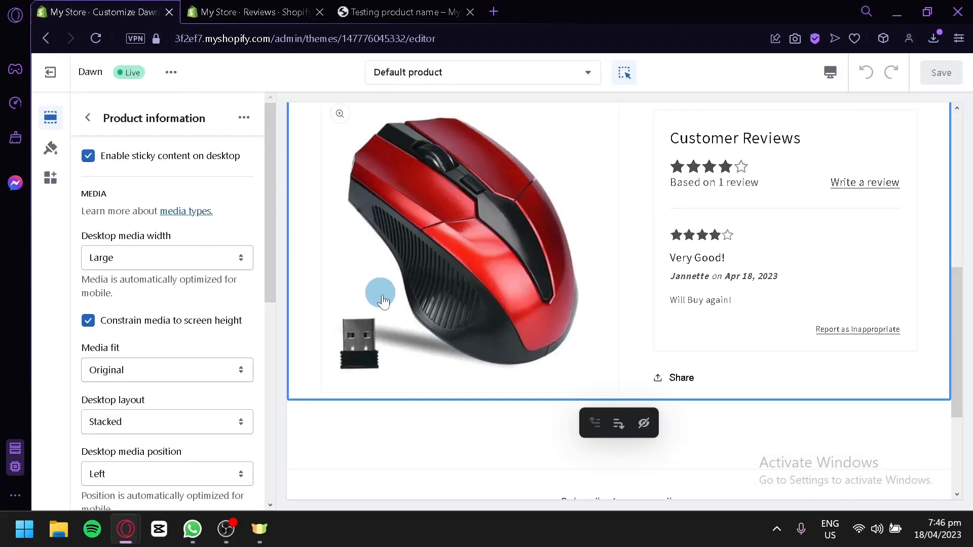
{"action": "scroll", "coordinate": [400, 314], "scroll_direction": "up", "scroll_amount": 5}
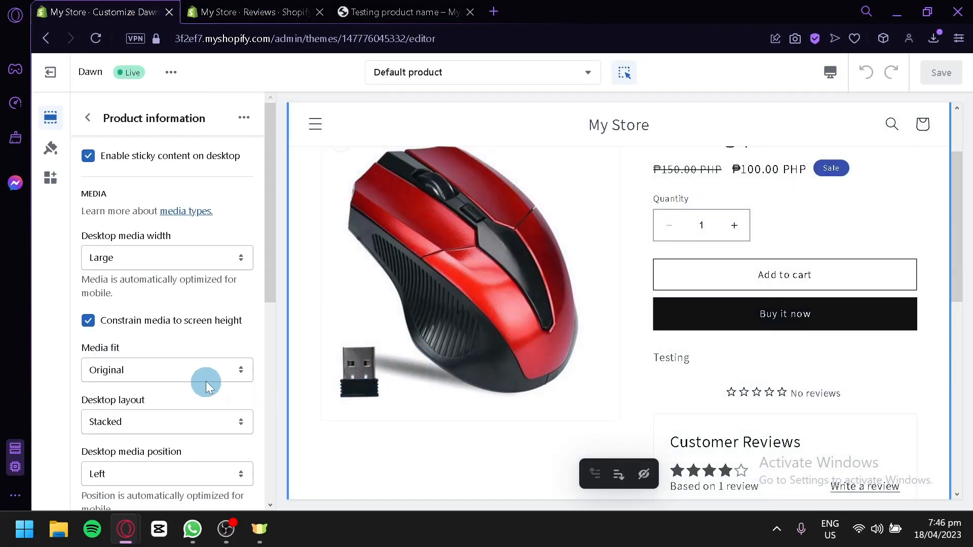